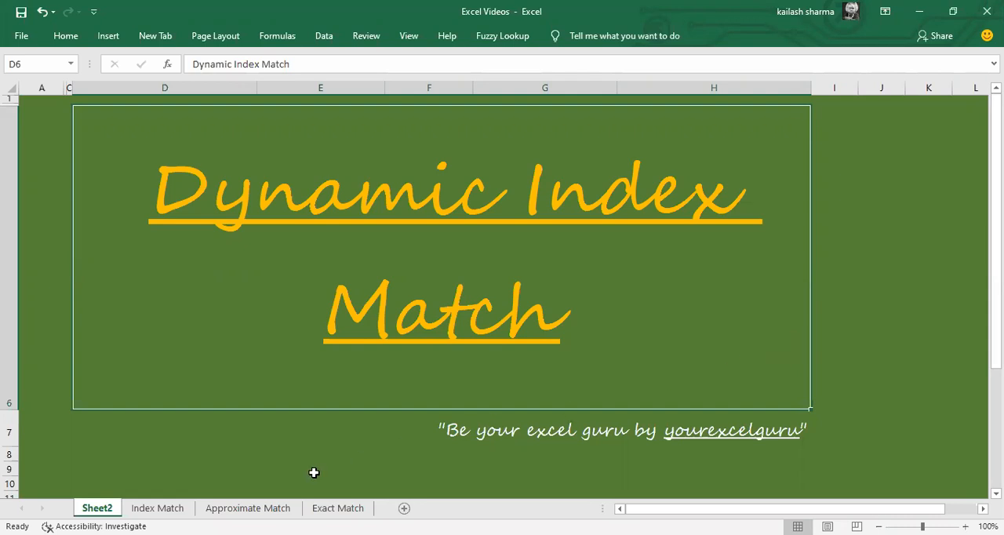
Step: Open the Index Match sheet and select the listed VLOOKUP limitation about looking to its left
left_click(164, 509)
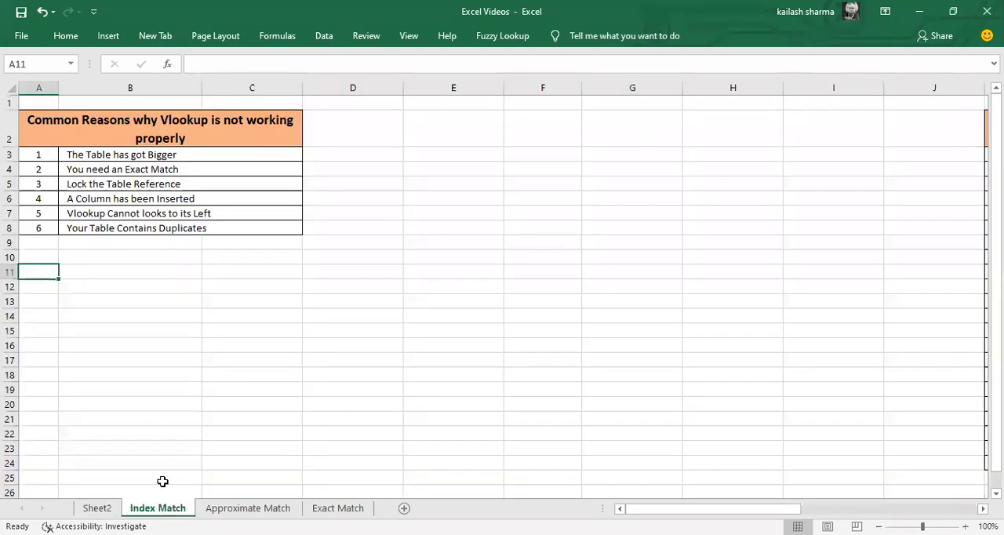
left_click(339, 227)
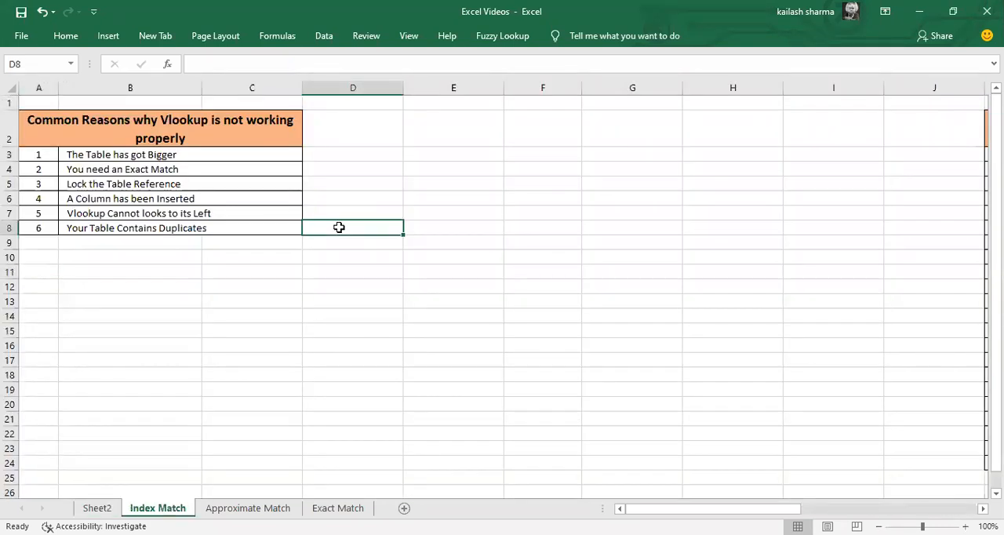
key("Left")
key("Up")
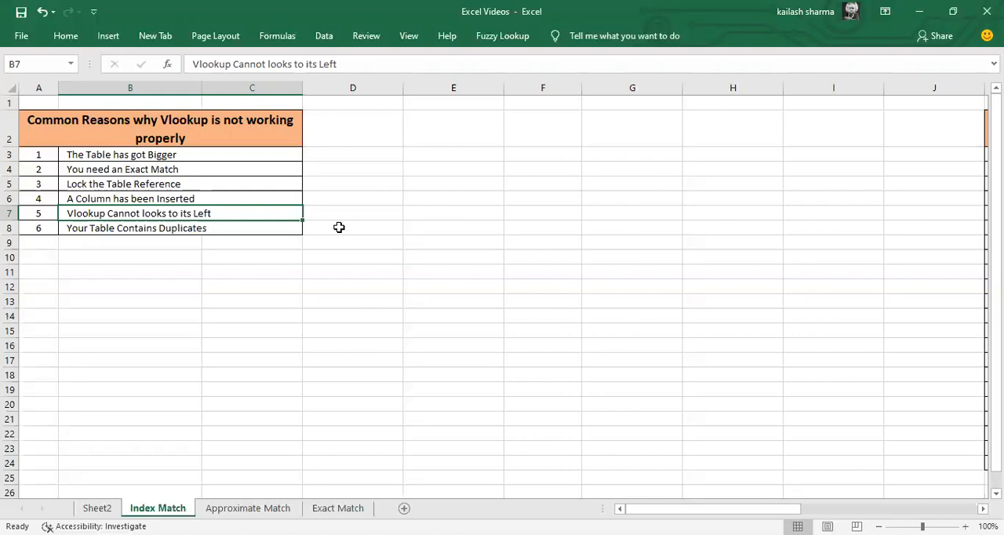
Step: Go to the employee data table and highlight its full range K2:O24 for review
key("ctrl+Right")
key("ctrl+Right")
key("ctrl+Up")
key("ctrl+Left")
key("ctrl+shift+Right")
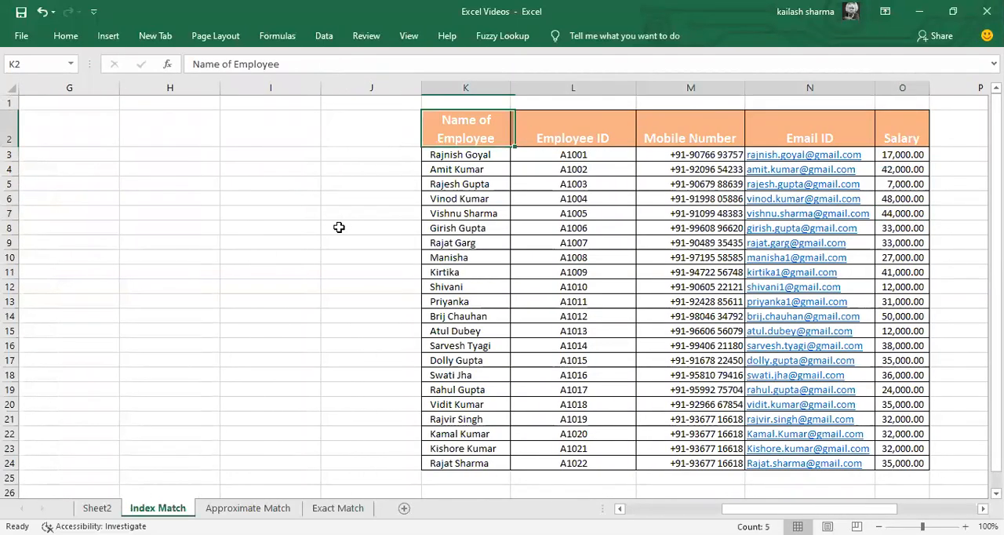
key("ctrl+shift+Down")
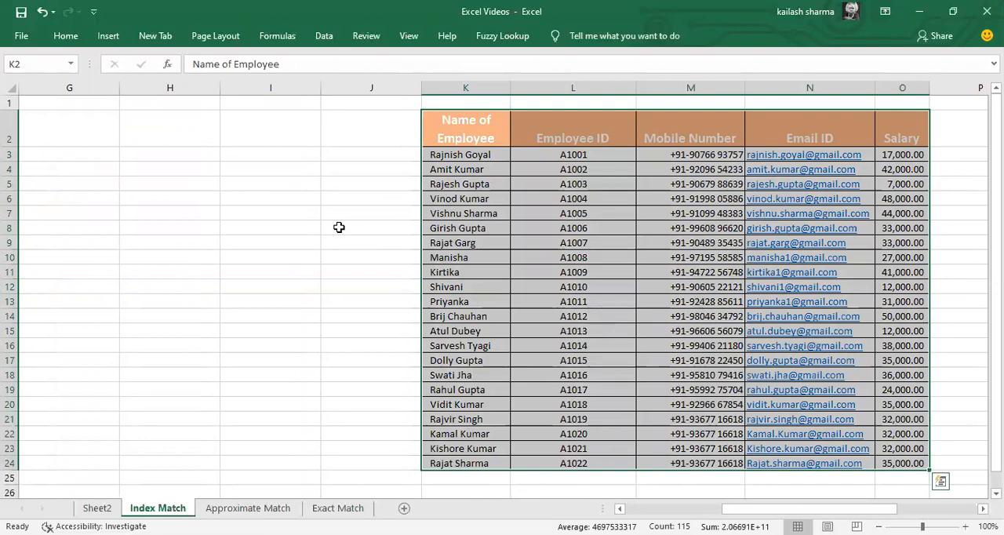
key("Right")
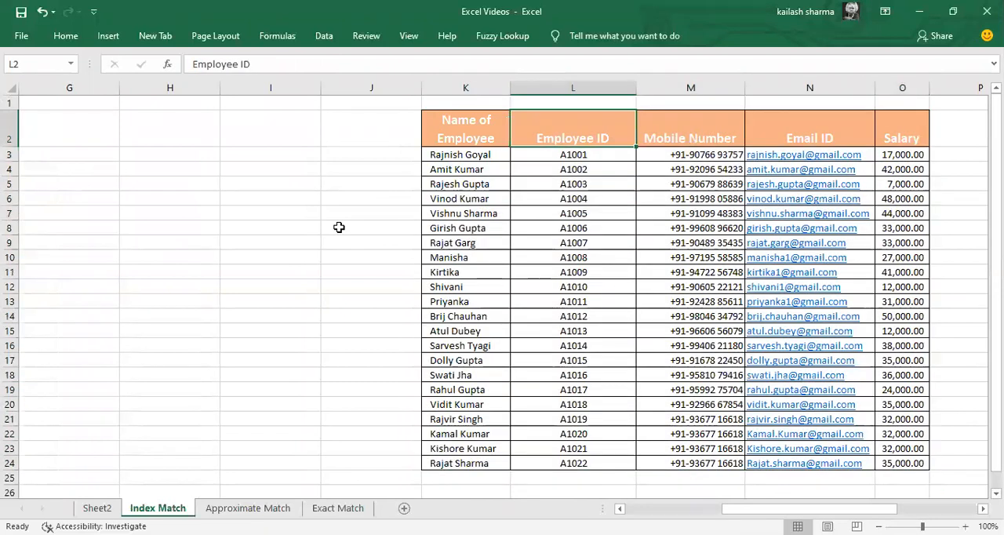
Step: Compare the positions of the Employee ID column and the Name of Employee column in the source table
key("Left")
key("Right")
key("Down")
key("ctrl+shift+Down")
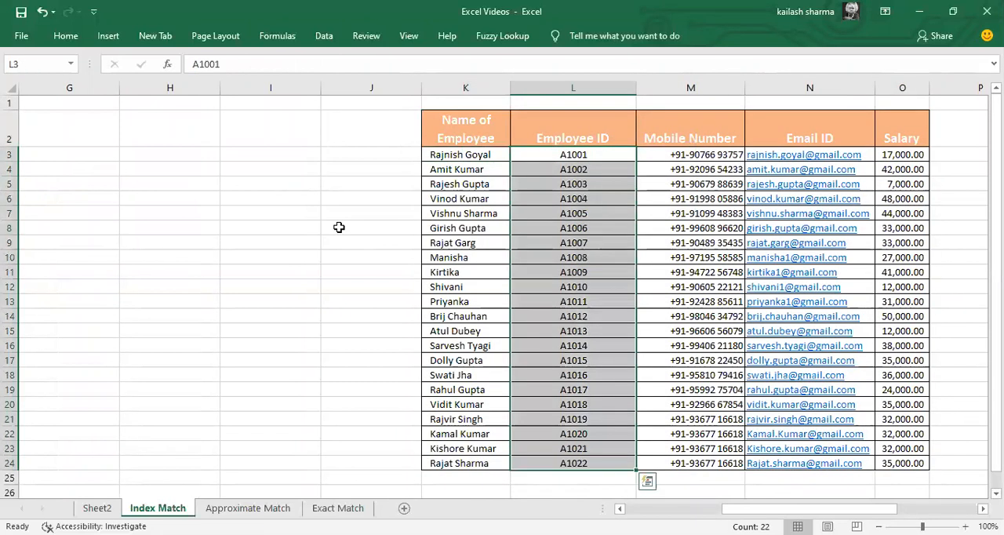
key("Down")
key("Up")
key("Left")
key("ctrl+shift+Down")
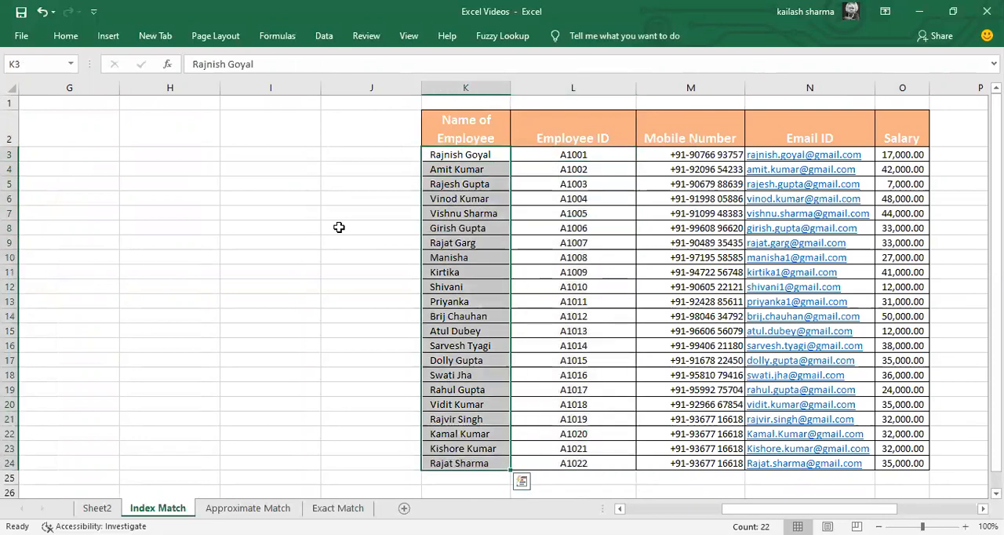
key("Right")
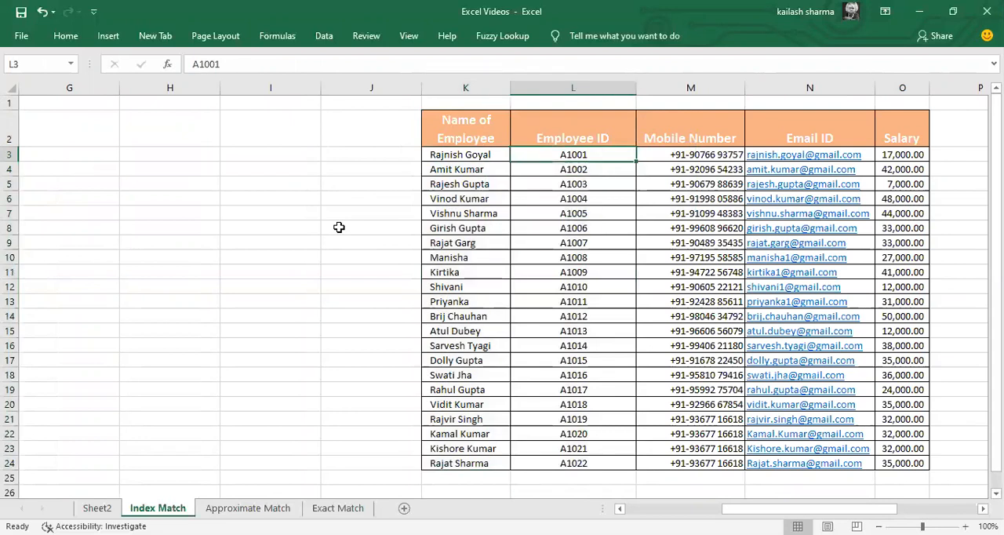
key("ctrl+shift+Down")
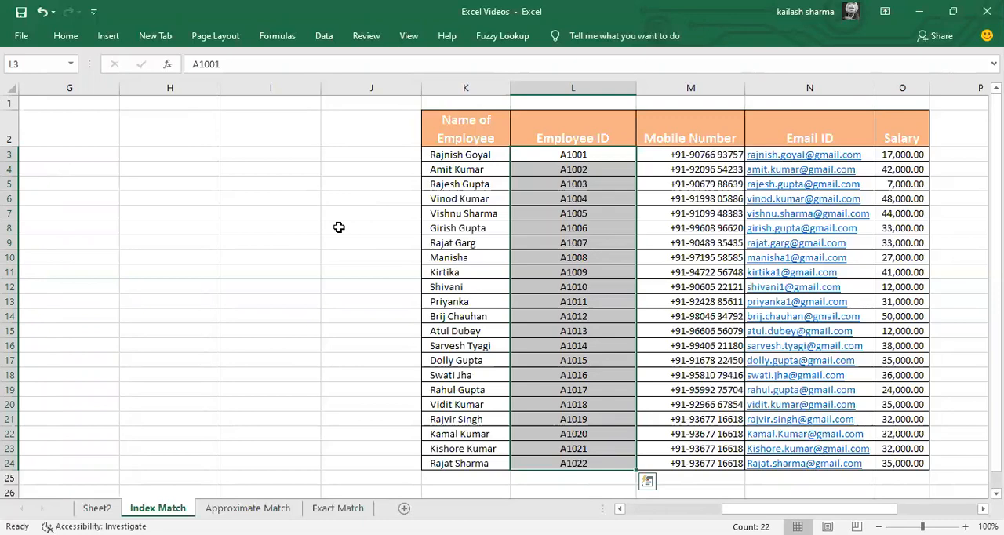
Step: Clear the existing Name of Employee formulas from S3:S12 in the lookup table
key("Right")
key("Right")
key("Right")
key("Right")
key("Right")
key("Right")
key("Right")
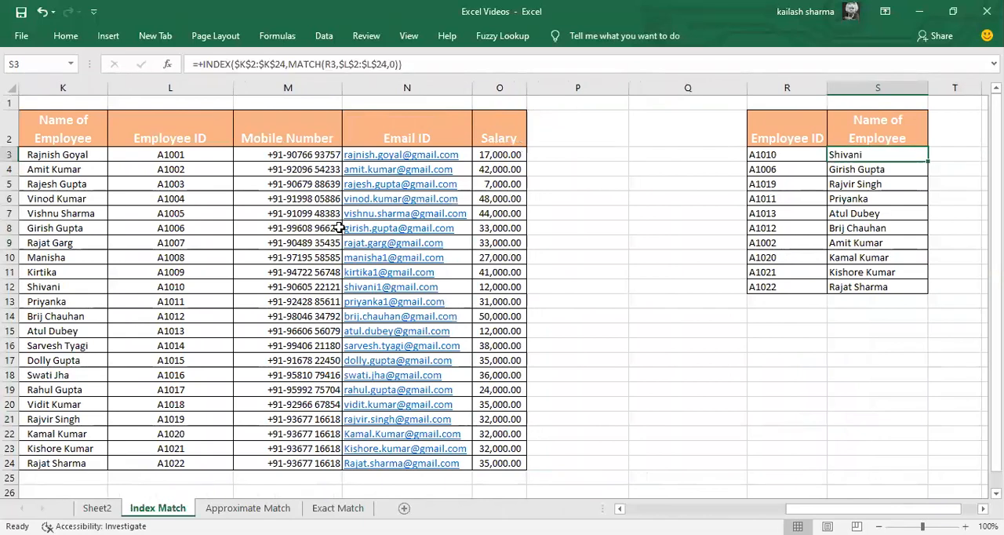
key("ctrl+shift+Down")
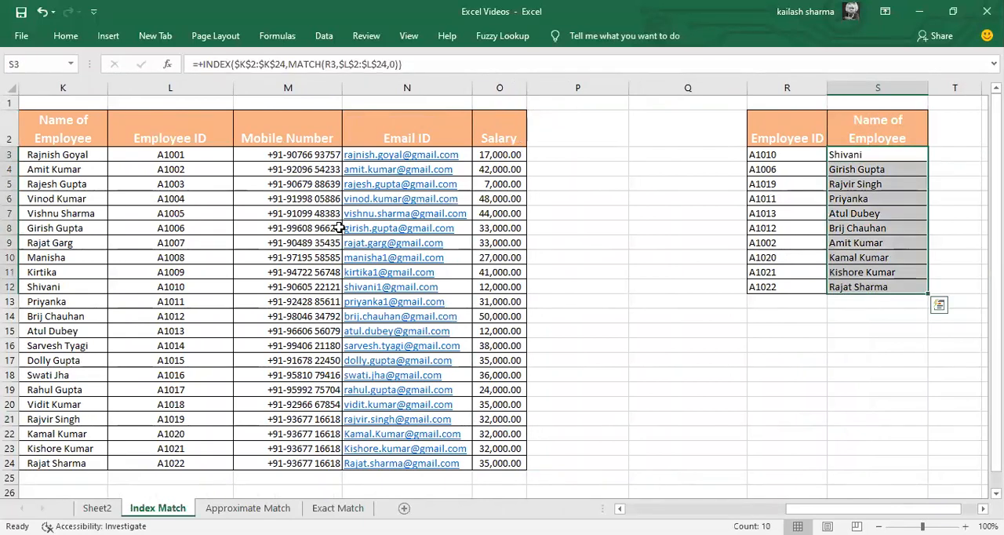
key("Delete")
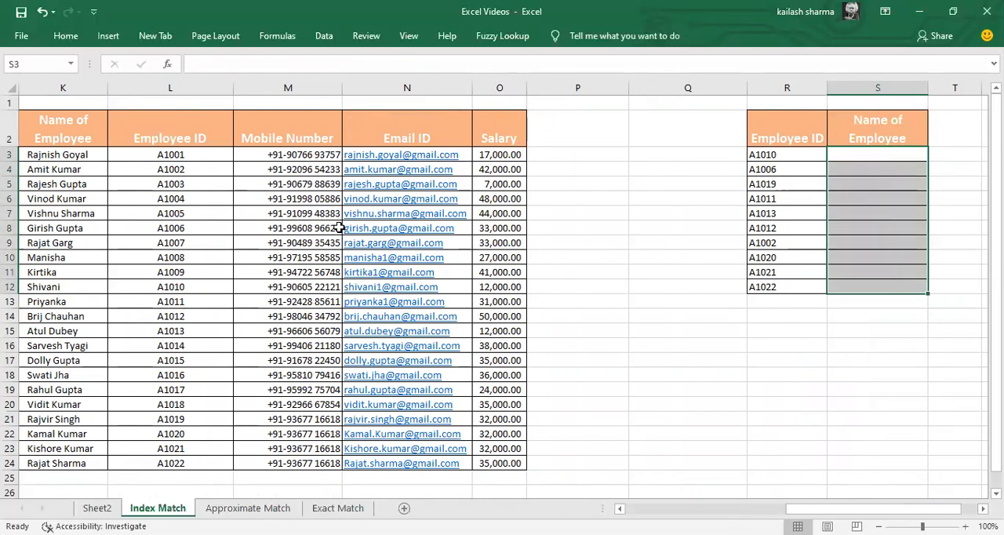
Step: Begin an INDEX formula in S3 with the absolute array $K$2:$K$24 from the employee name column
type("+i")
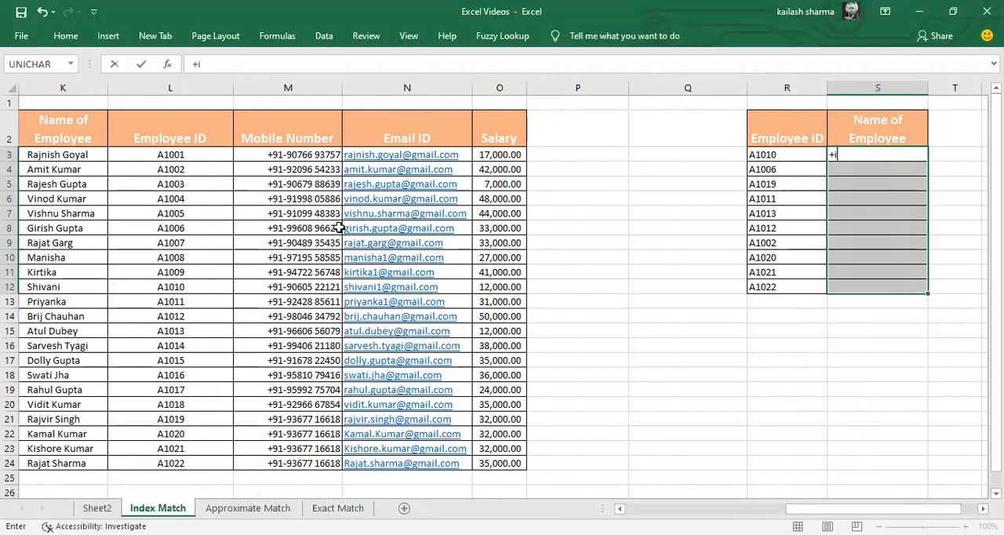
type("nd")
key("Tab")
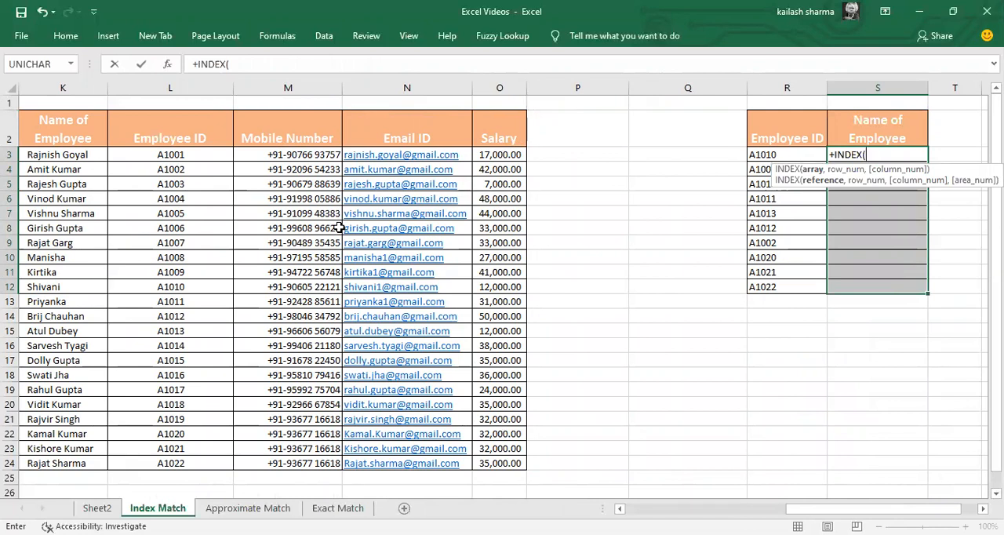
key("Left")
key("Left")
key("Left")
key("Left")
key("Left")
key("Left")
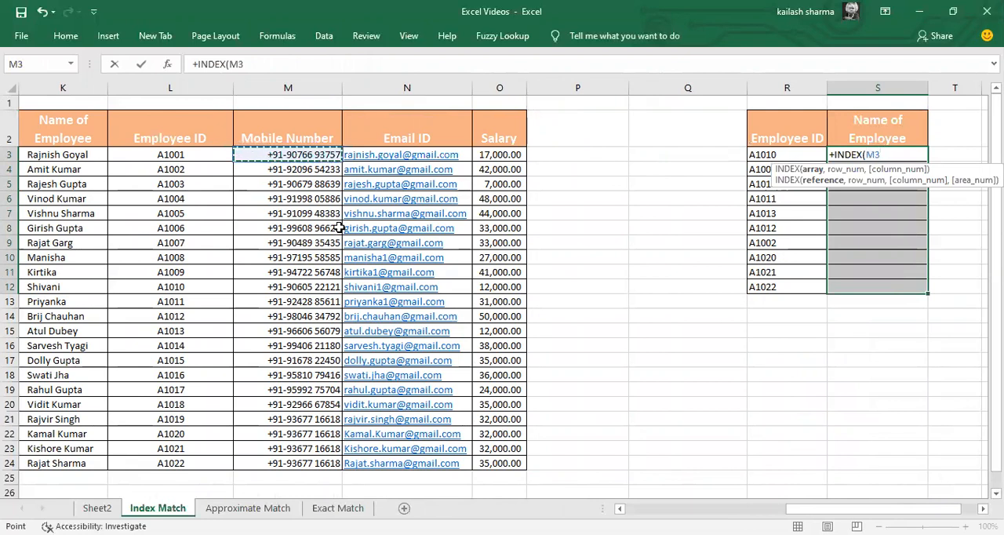
key("Left")
key("Left")
key("Left")
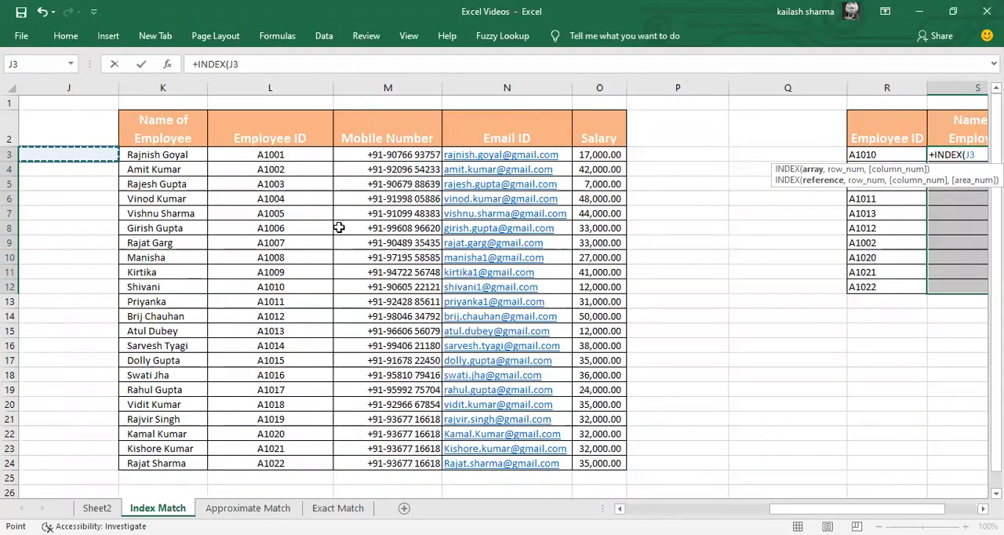
key("Right")
key("Up")
key("ctrl+shift+Down")
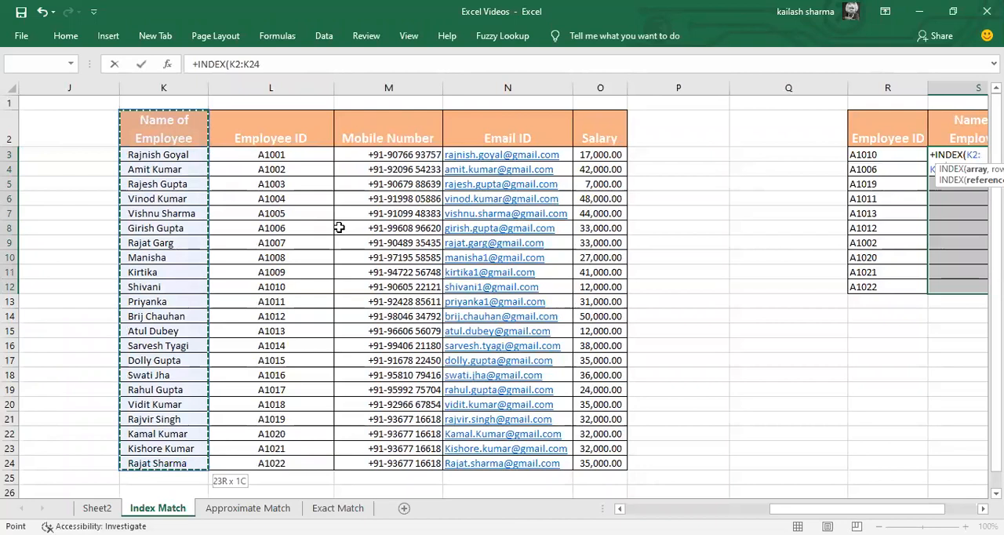
key("F4")
type(",")
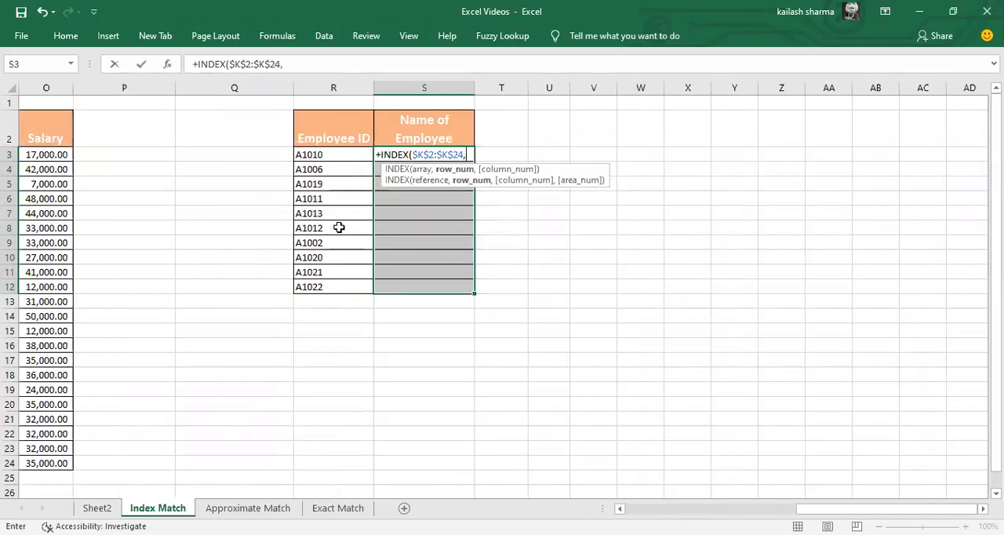
type("mac")
Step: Nest a MATCH function as the INDEX row number, with R3 as its lookup value
key("BackSpace")
key("Tab")
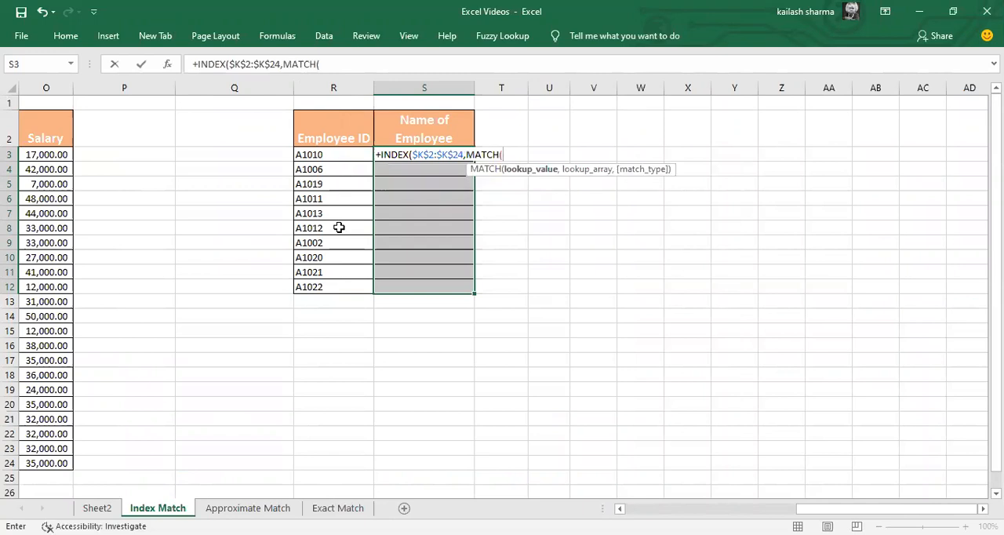
key("Left")
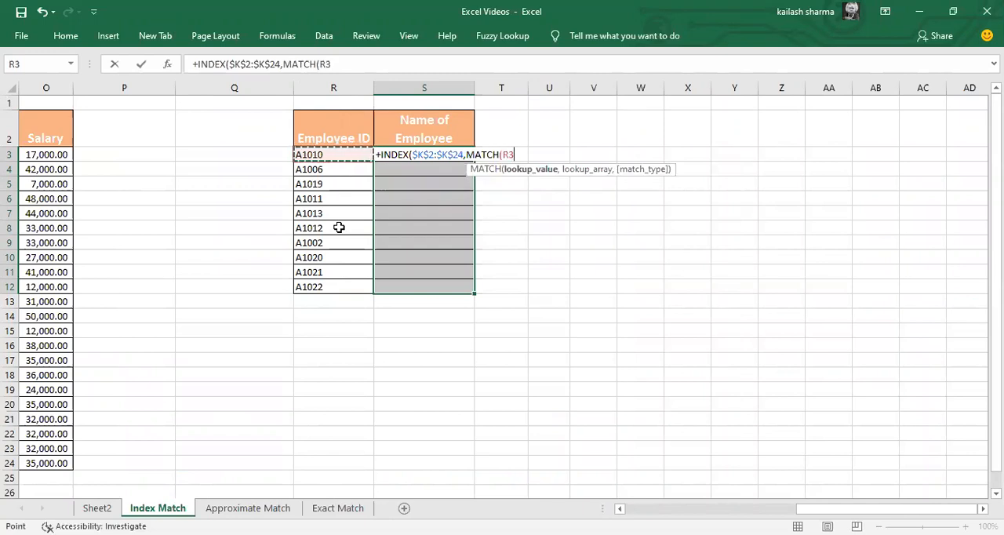
type(",")
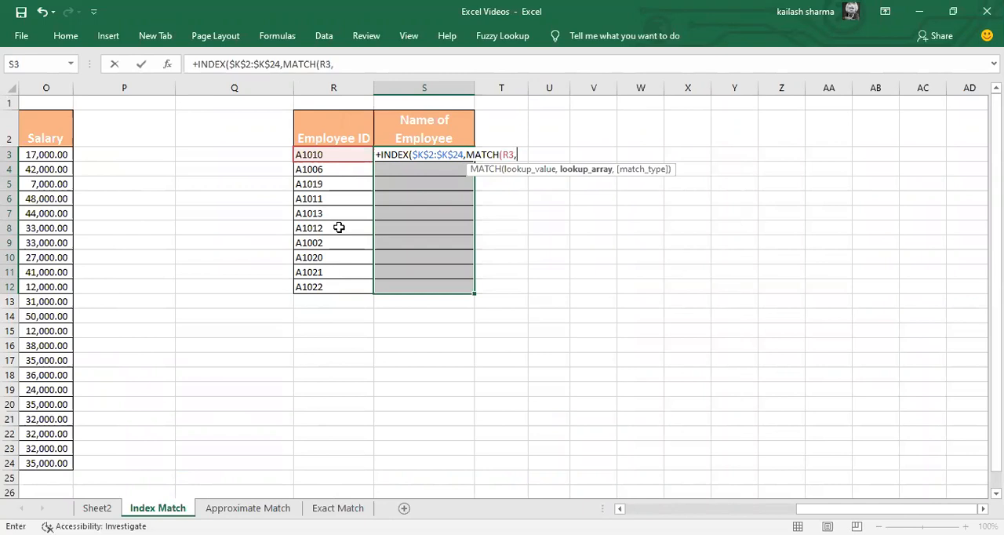
Step: Set the MATCH lookup array to the absolute Employee ID range $L$2:$L$24
key("Left")
key("Left")
key("Left")
key("Left")
key("Left")
key("Left")
key("Left")
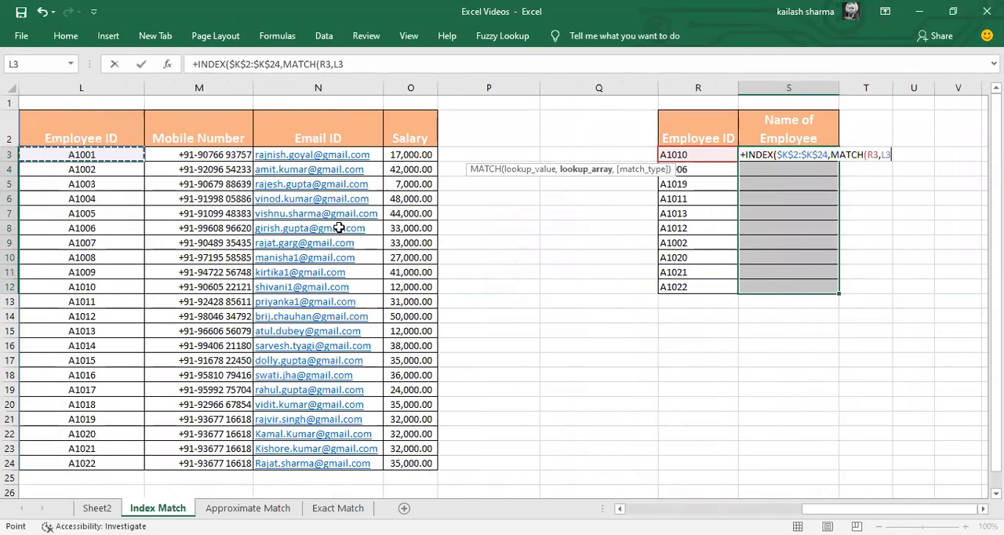
key("Up")
key("ctrl+shift+Down")
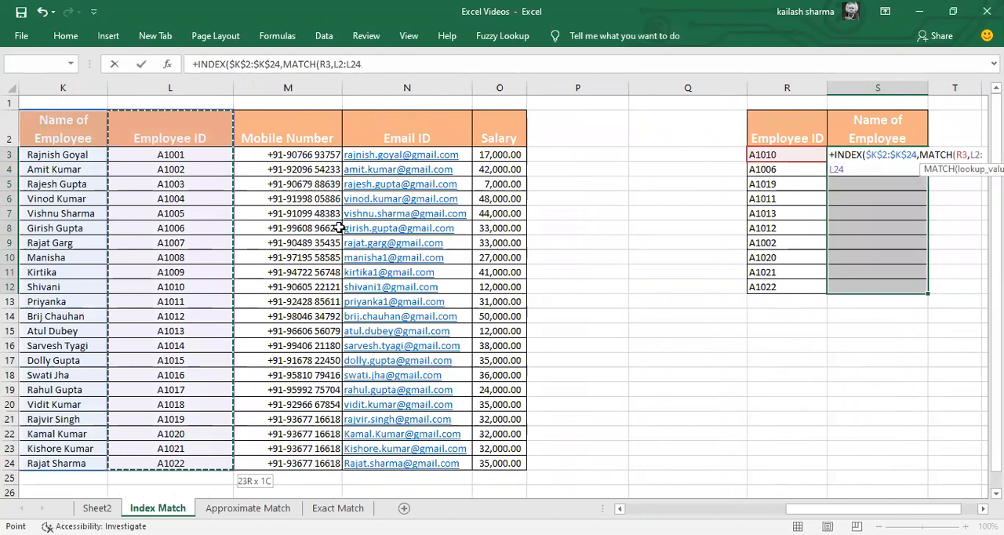
key("F4")
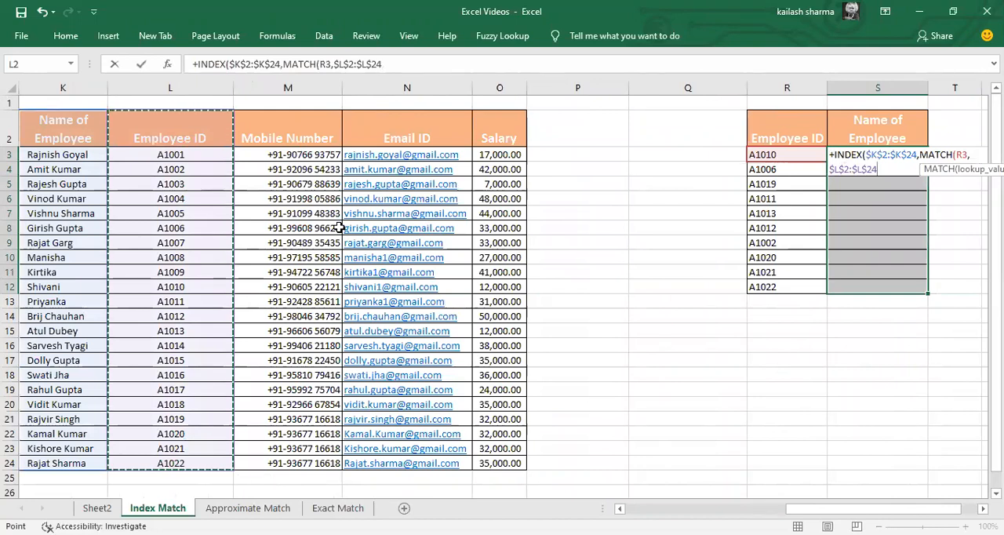
type(",")
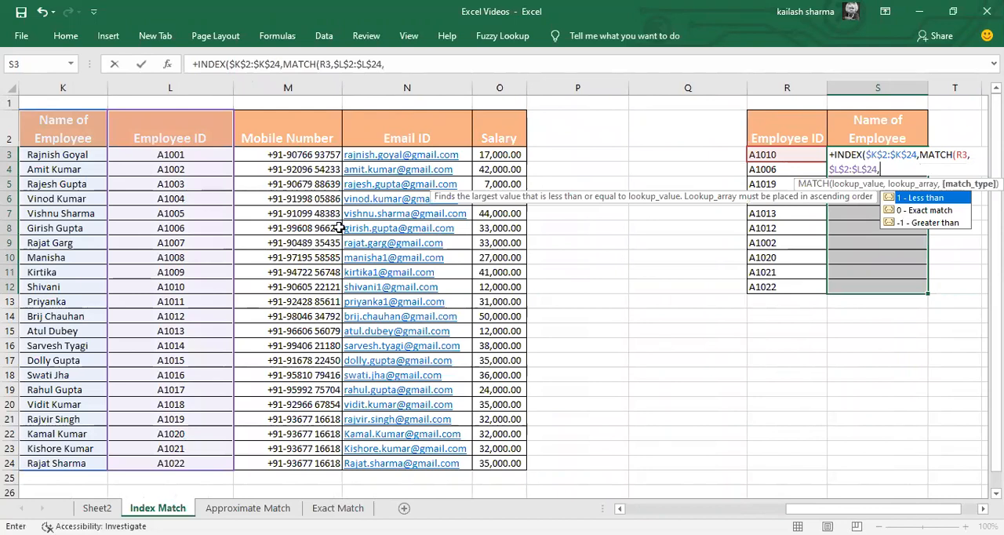
type("0)")
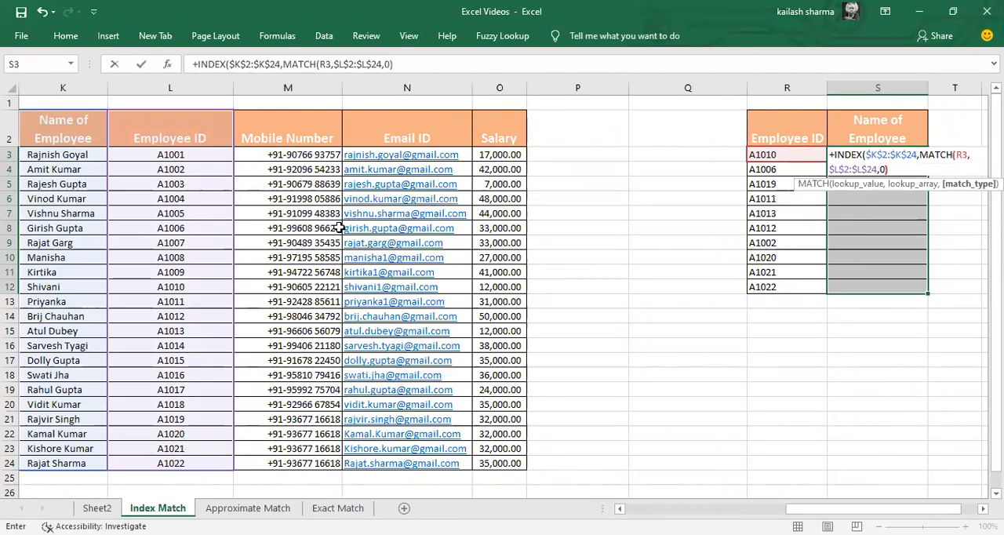
type(",")
Step: Set the MATCH type to 0 for an exact match, close both functions and enter the formula in S3
key("BackSpace")
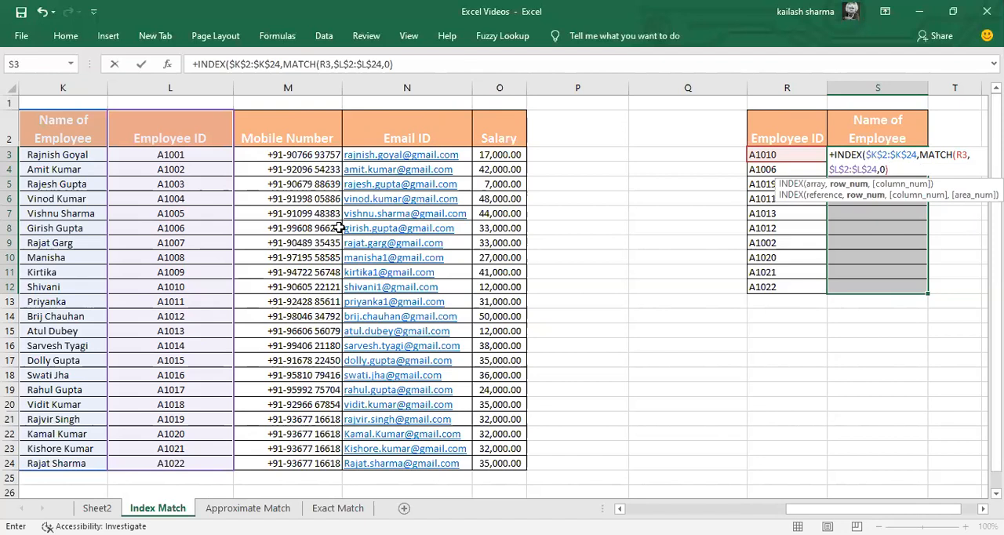
type(")")
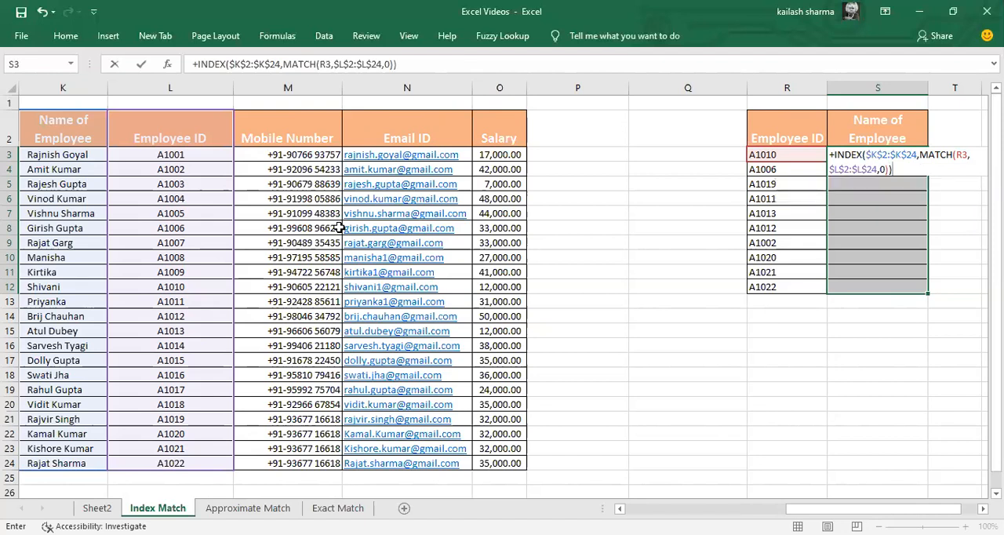
key("Return")
Step: Fill the INDEX MATCH formula from S3 down to S12 for all listed employee IDs
key("Left")
key("ctrl+Down")
key("Right")
key("shift+Up")
key("shift+Up")
key("shift+Up")
key("shift+Up")
key("shift+Up")
key("shift+Up")
key("shift+Up")
key("shift+Up")
key("shift+Up")
key("ctrl+d")
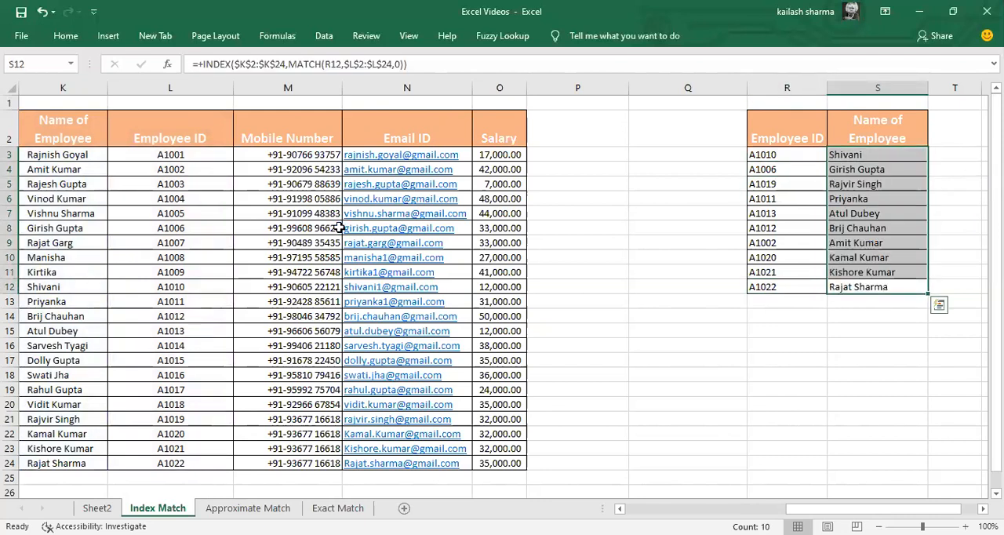
Step: Replace the lookup table's header in S2 with a copy of the Salary header from O2
key("ctrl+Up")
key("Left")
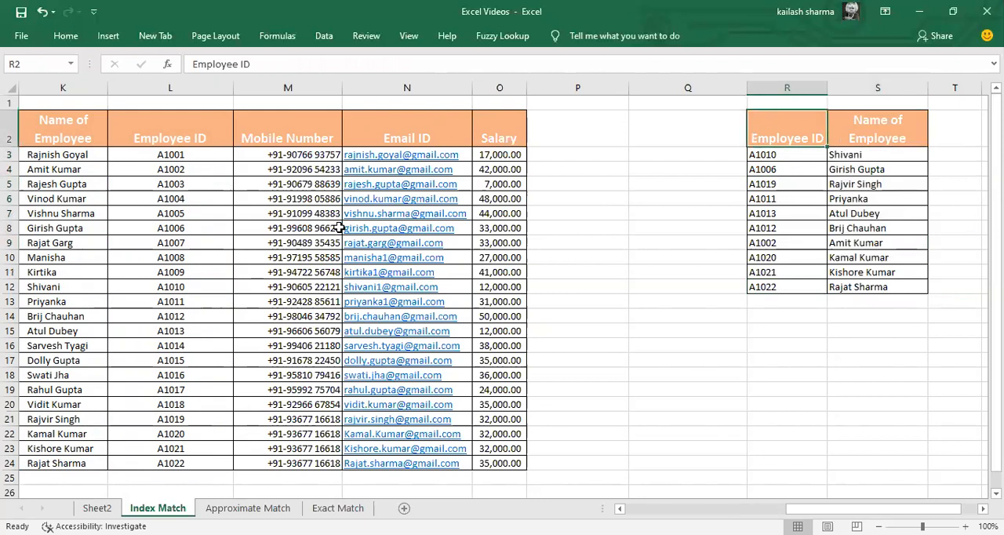
key("ctrl+Left")
key("ctrl+c")
key("ctrl+Right")
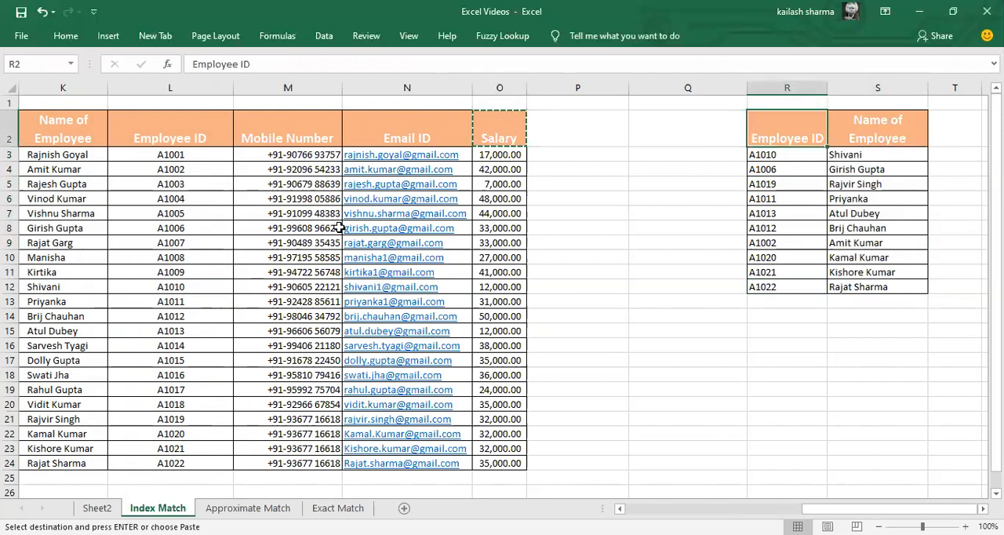
key("Right")
key("ctrl+v")
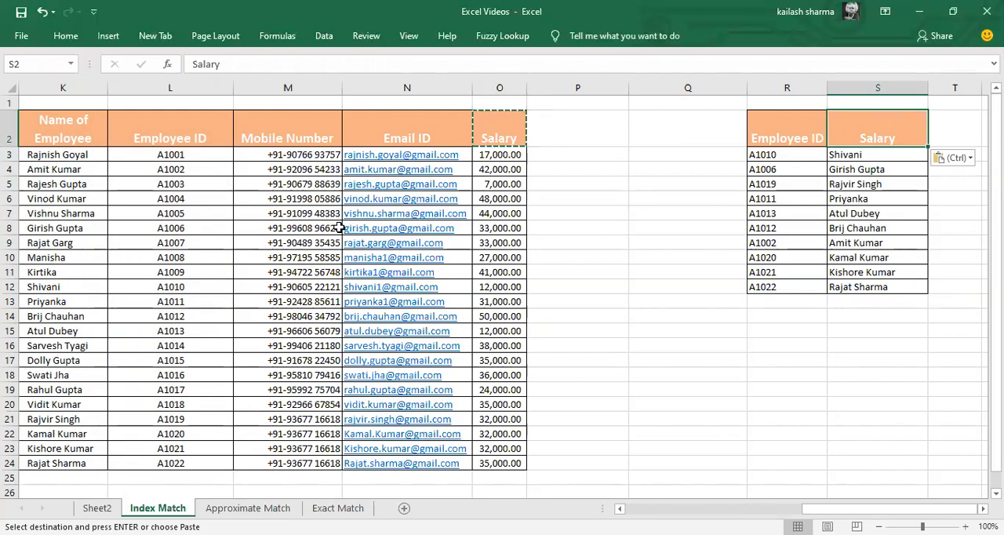
Step: Check the formula results in S3:S12 beneath the Salary header
key("ctrl")
key("Escape")
key("Down")
key("ctrl+shift+Down")
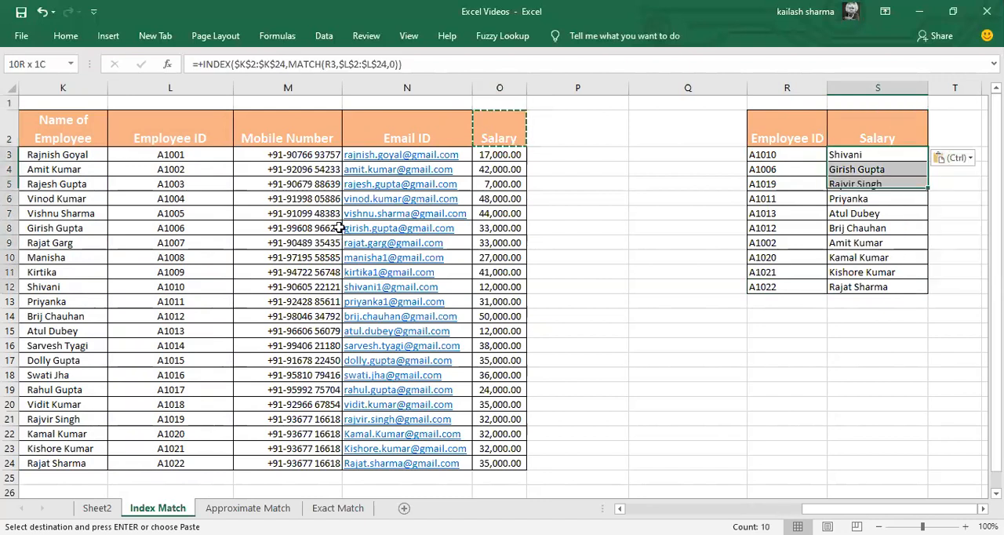
key("Right")
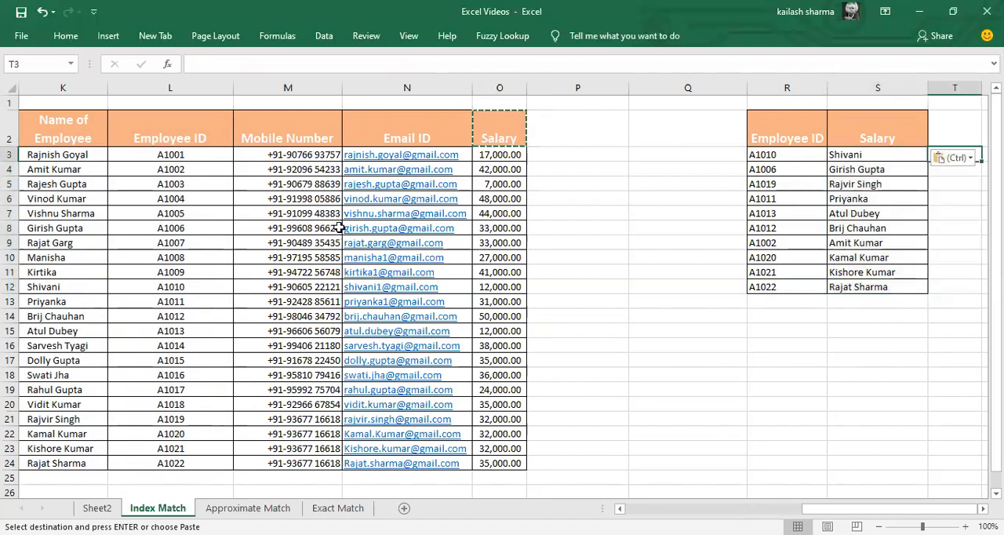
Step: Add the helper headers Row Number in T2 and Column Number in U2 beside the lookup table
key("Right")
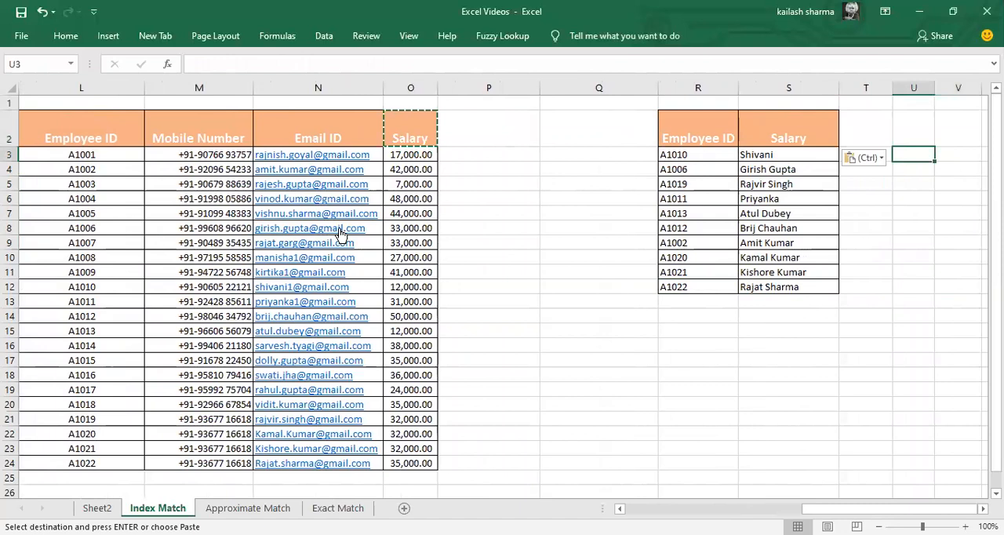
key("Left")
key("Up")
type("Row Number")
key("Tab")
type("Colum")
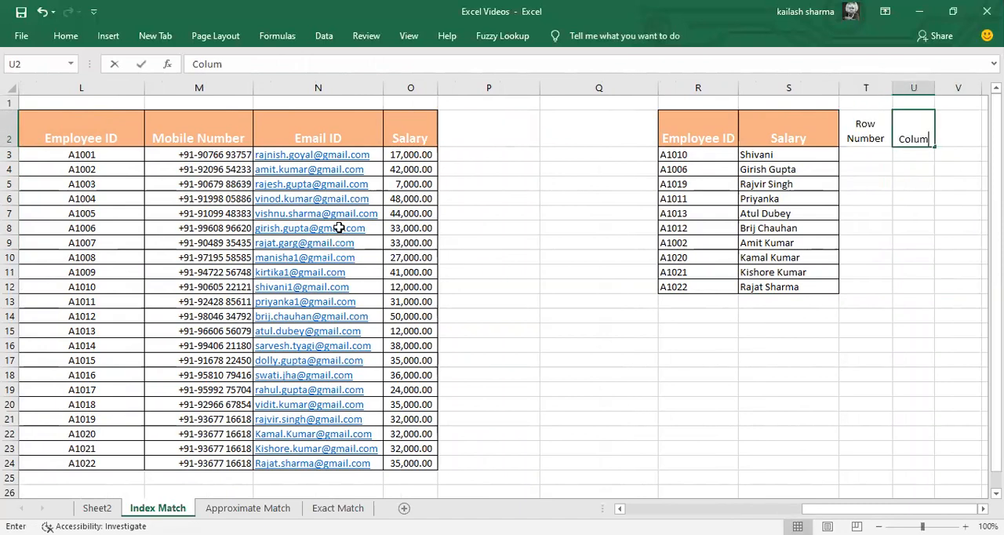
type("n Number")
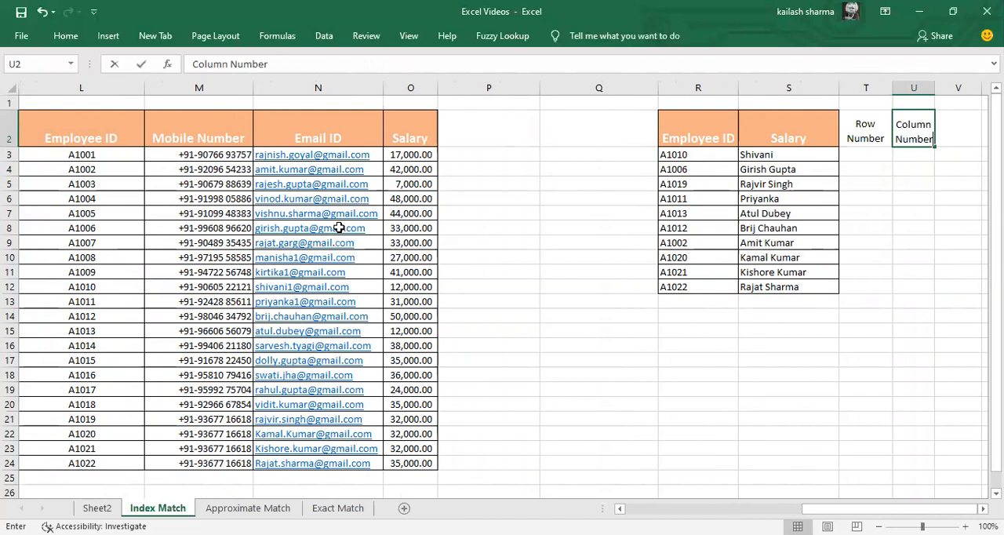
key("Return")
Step: Start a MATCH formula in T3 with the employee ID in R3 as the lookup value
type("+")
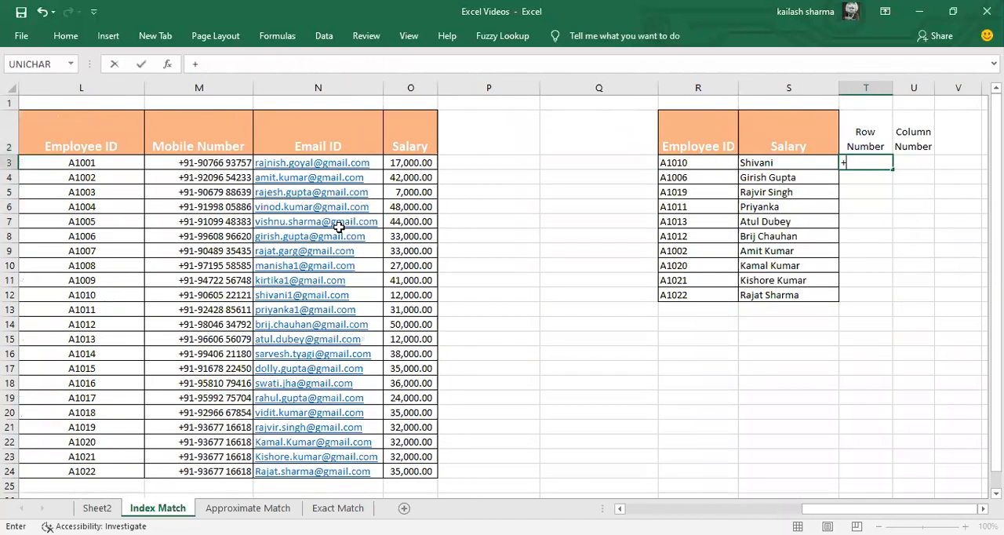
type("match(")
key("Left")
key("Left")
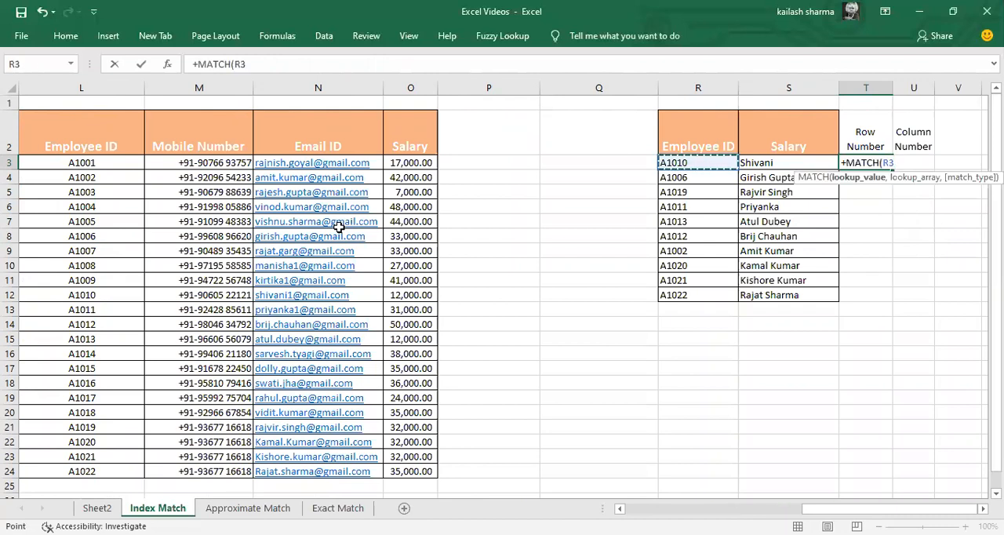
type(",")
Step: Set the lookup array to the absolute range $L$2:$L$24 with match type 0 and enter the Row Number formula
key("Left")
key("Left")
key("Left")
key("Left")
key("Left")
key("Left")
key("Left")
key("Left")
key("Up")
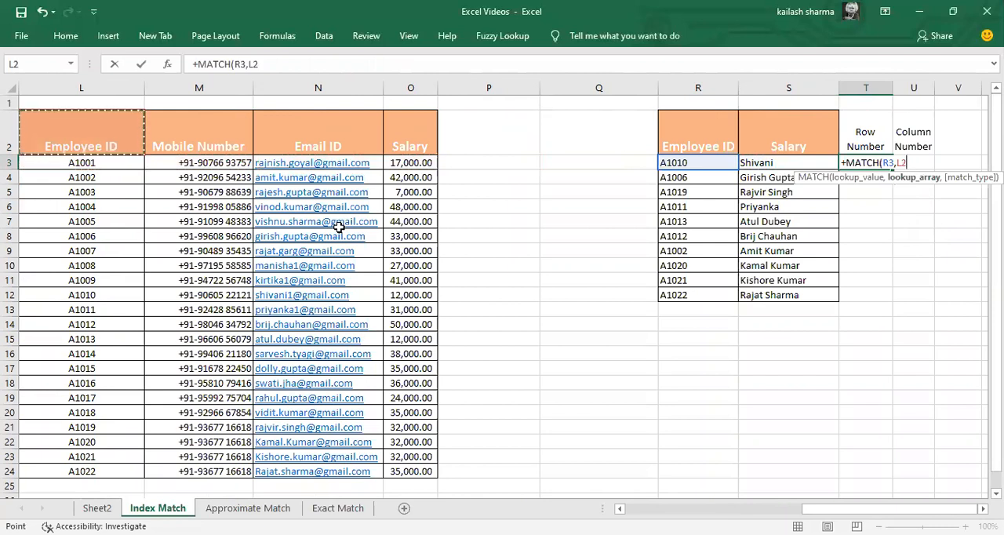
key("ctrl+shift+Down")
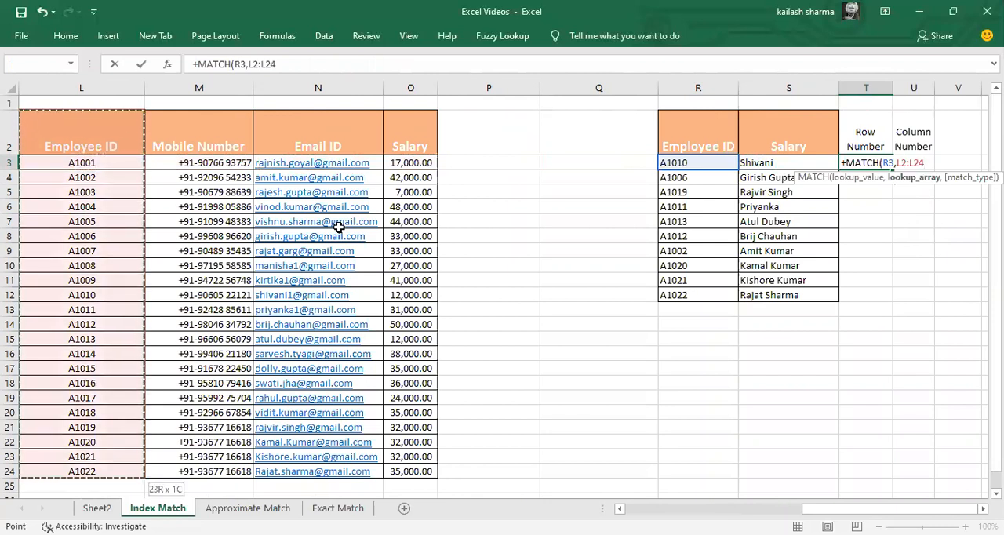
key("F4")
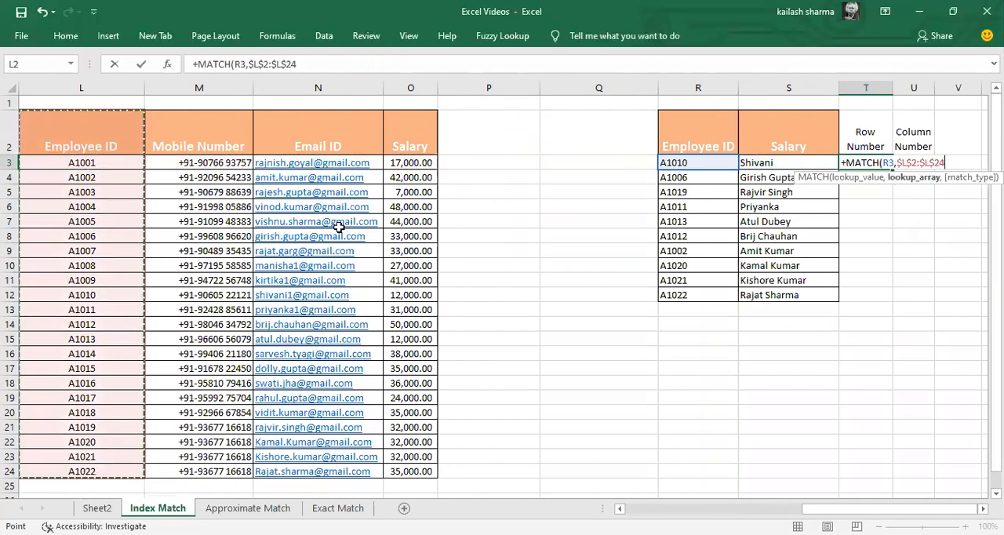
type(",0)")
key("Return")
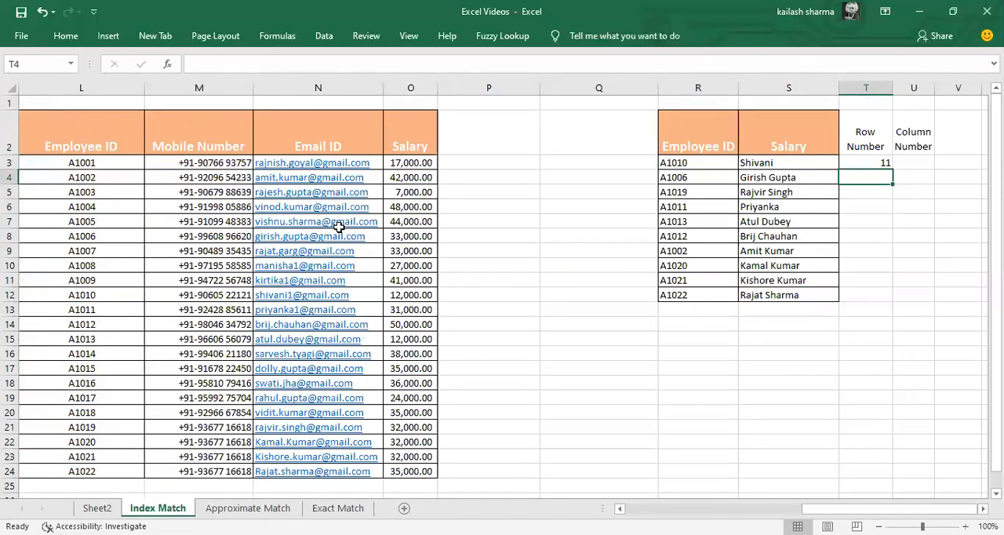
Step: Fill the Row Number formula from T3 down to T12
key("Up")
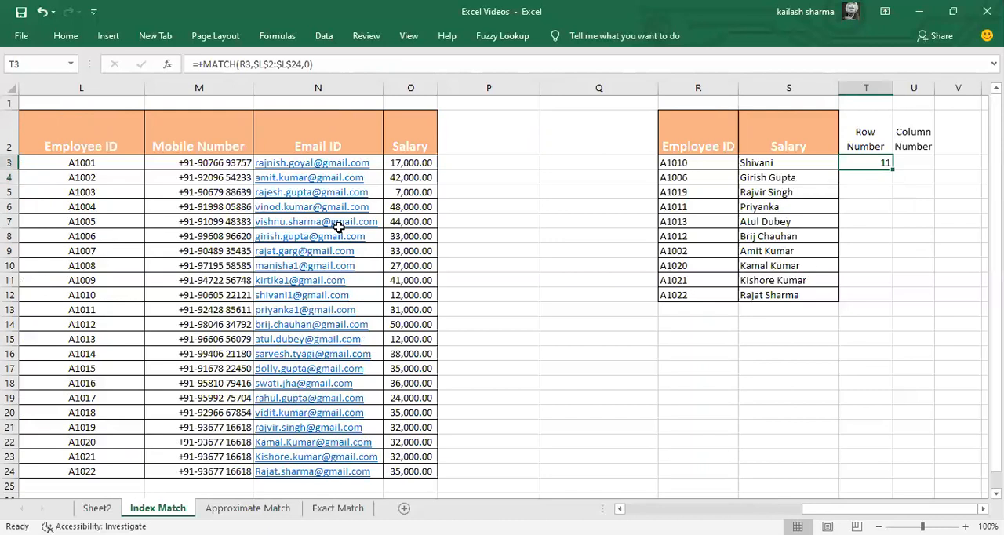
key("Left")
key("ctrl+Down")
key("Right")
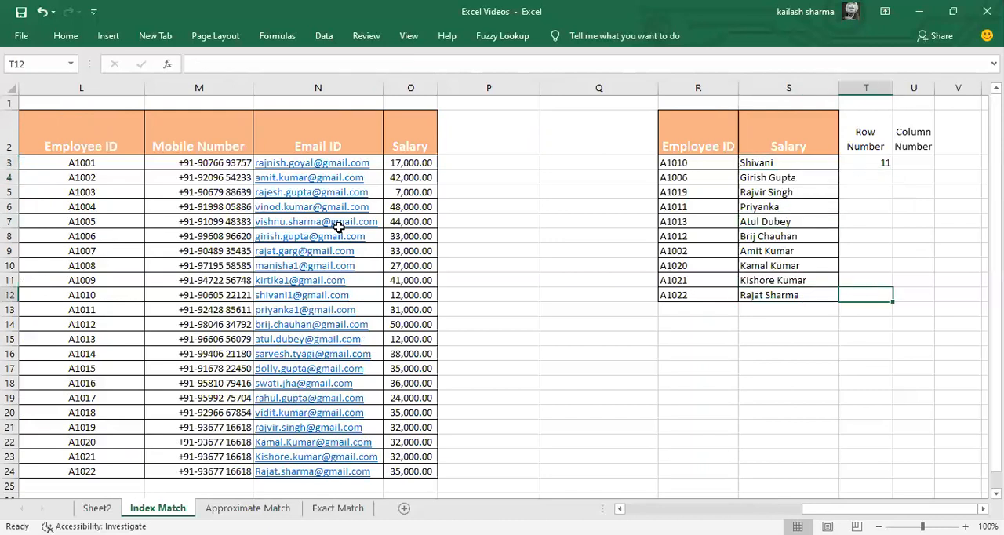
key("ctrl+shift+Up")
key("ctrl+d")
Step: Start a MATCH formula in U3 with the absolute header reference $S$2 as the lookup value
key("ctrl+Up")
key("Down")
key("Right")
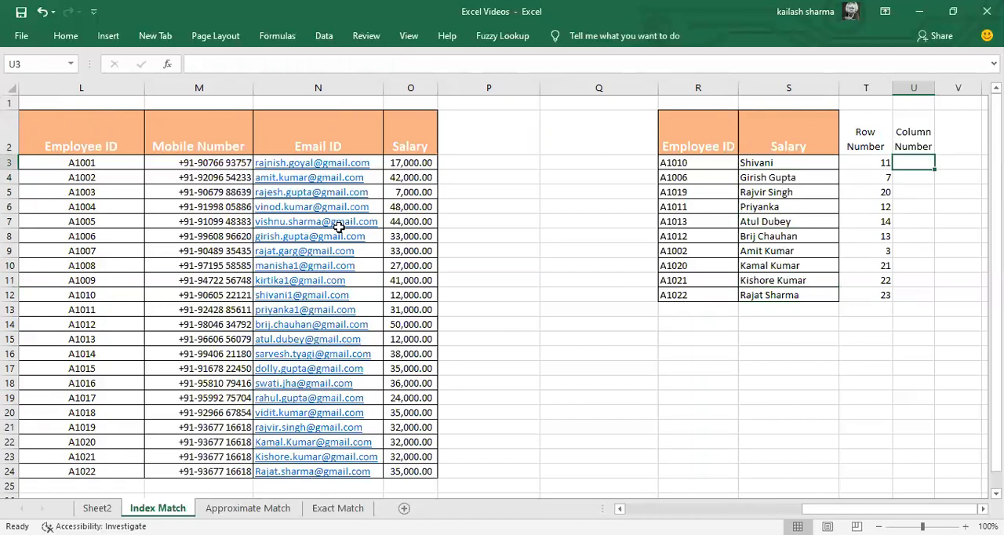
type("+")
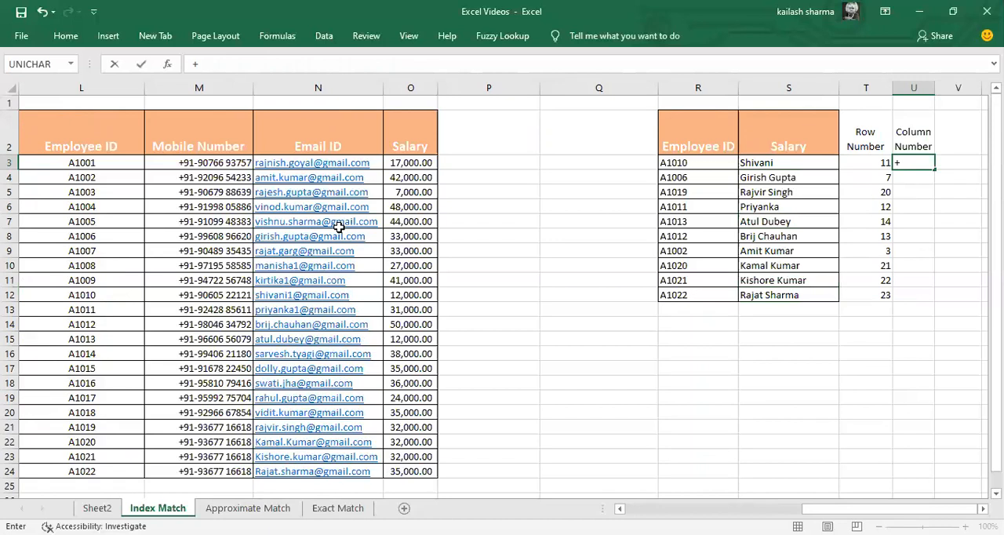
type("MATCH(")
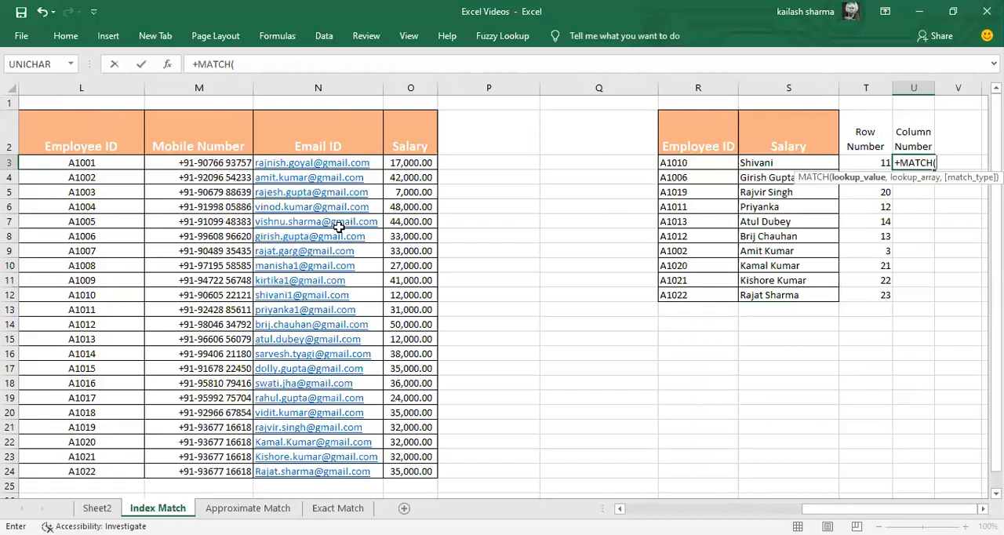
key("Up")
key("Left")
key("Left")
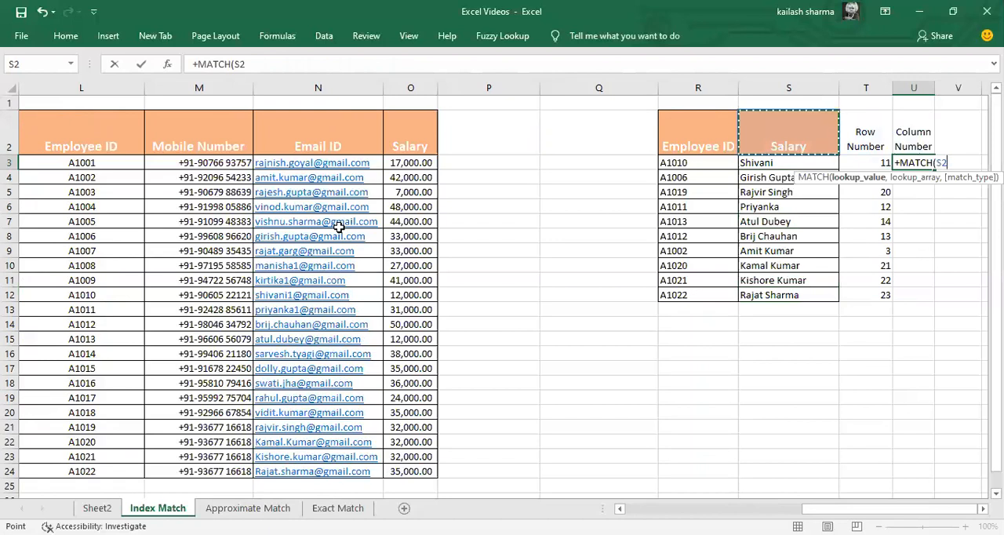
key("F4")
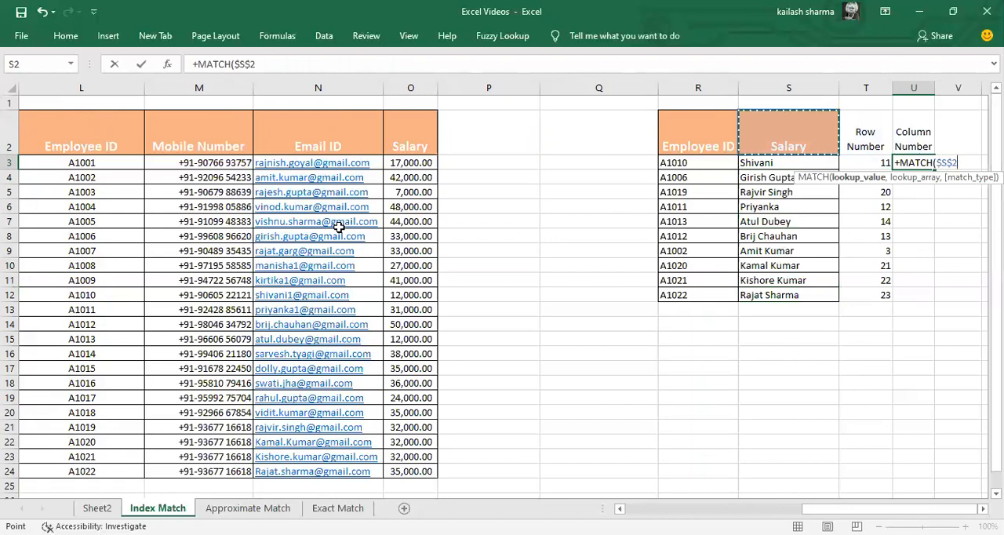
type(",")
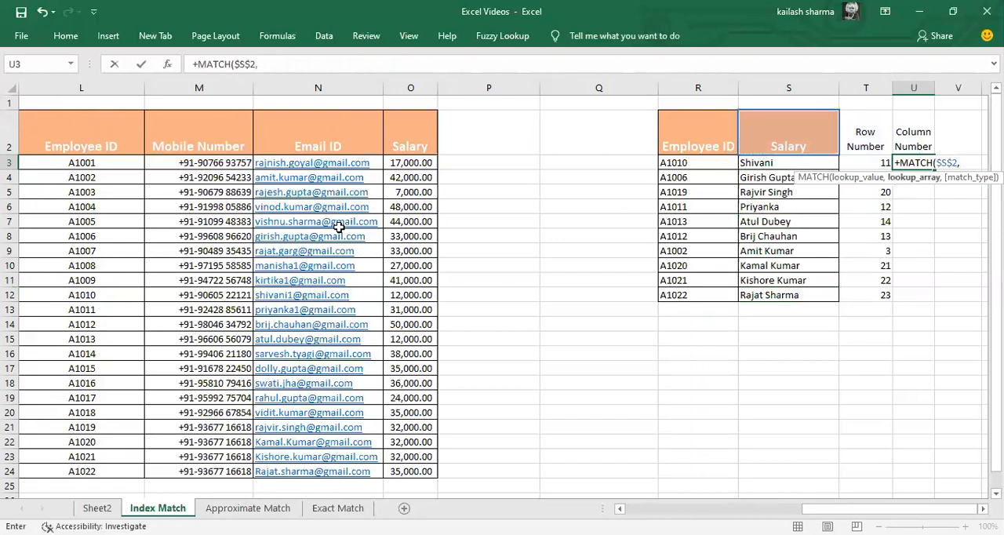
Step: Set the lookup array to the header range $K$2:$O$2 with match type 0 and enter the Column Number formula
key("Up")
key("ctrl+Left")
key("ctrl+Left")
key("ctrl+Left")
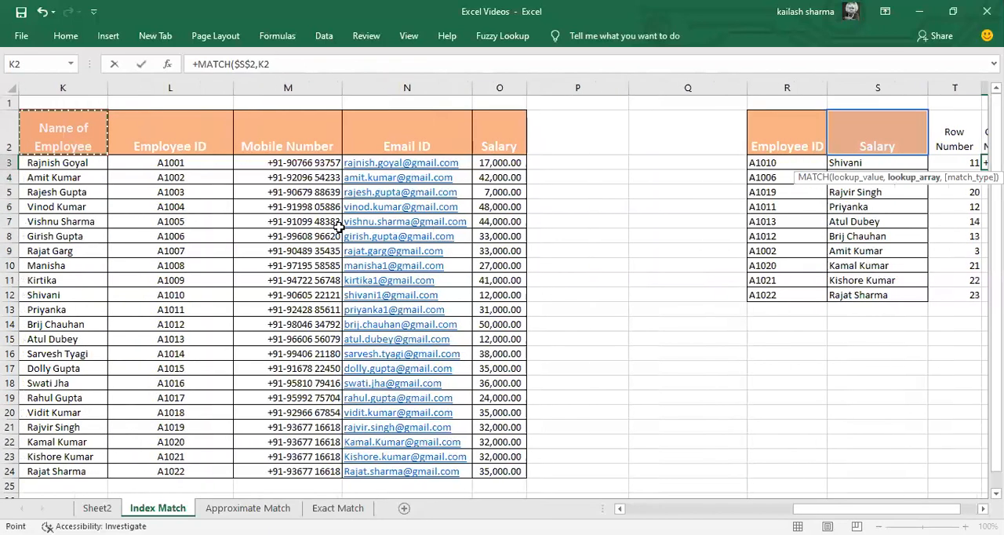
key("ctrl+shift+Right")
key("F4")
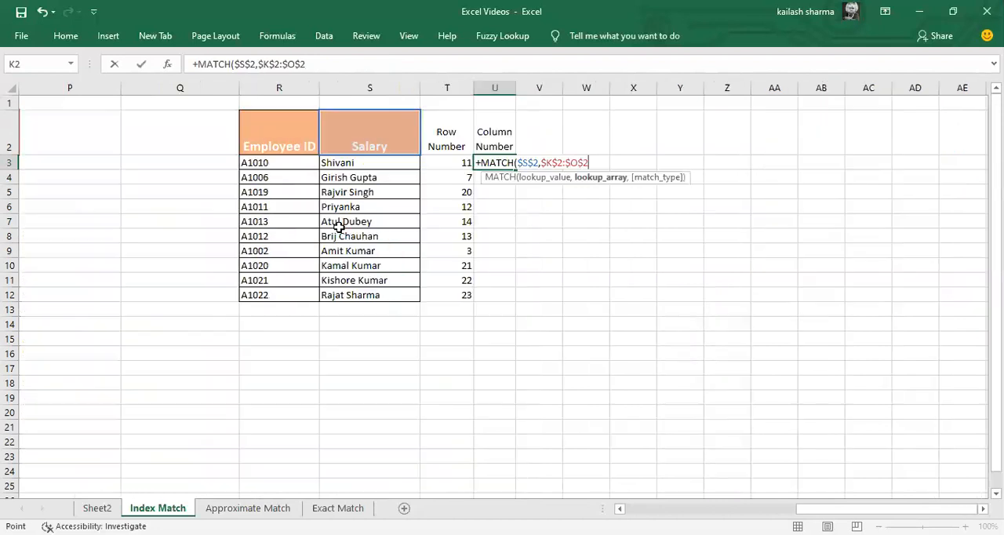
type(",0")
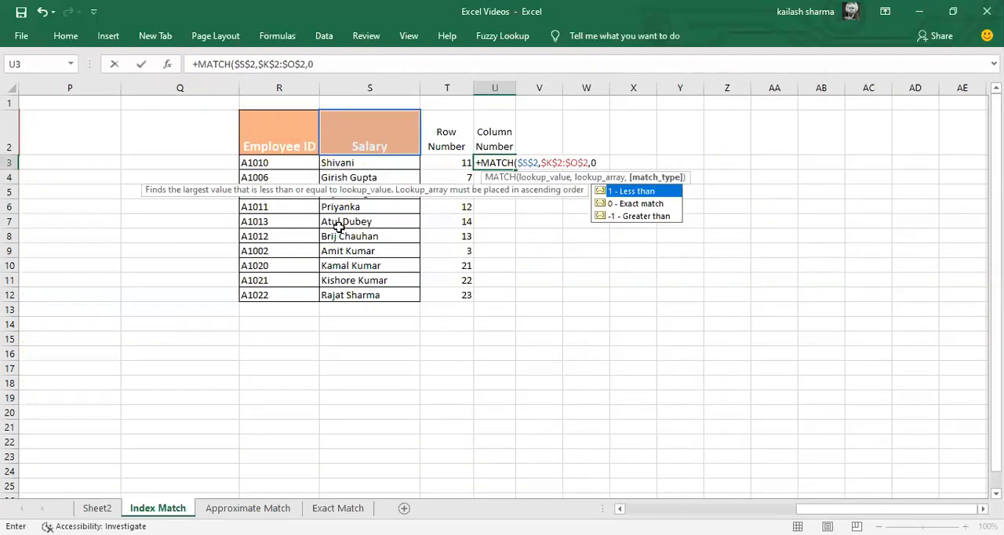
type(")")
key("Return")
Step: Check the Column Number result in U3 against the position of Salary among the source headers starting at K2
key("Up")
key("Up")
key("Left")
key("Left")
key("Left")
key("Left")
key("Left")
key("Left")
key("Left")
key("Left")
key("Left")
key("Left")
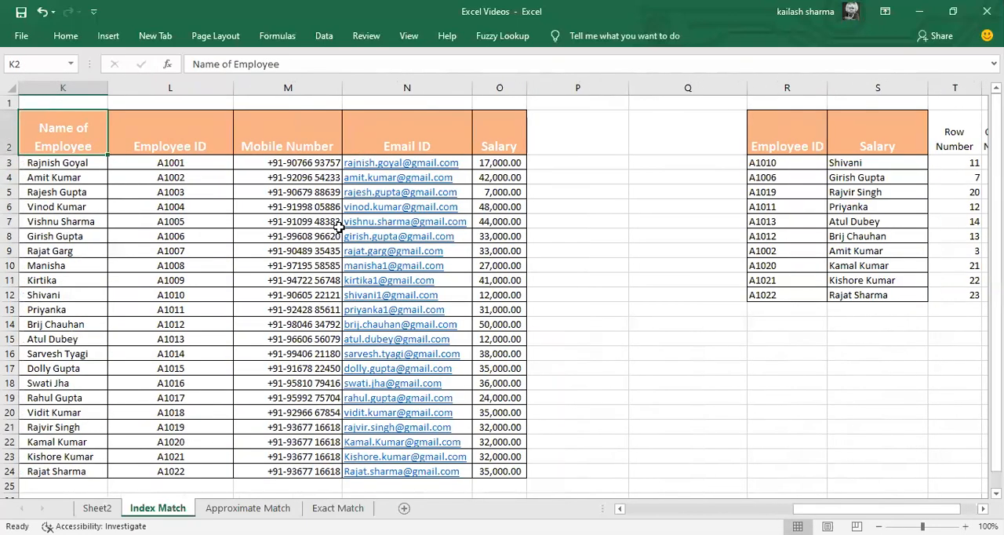
key("Right")
key("Right")
key("Right")
key("Right")
key("Right")
key("Right")
key("Right")
key("Right")
key("Right")
key("Right")
key("Right")
key("Right")
key("Right")
key("Right")
key("Right")
key("Down")
key("Left")
key("Left")
key("Left")
key("Left")
key("Left")
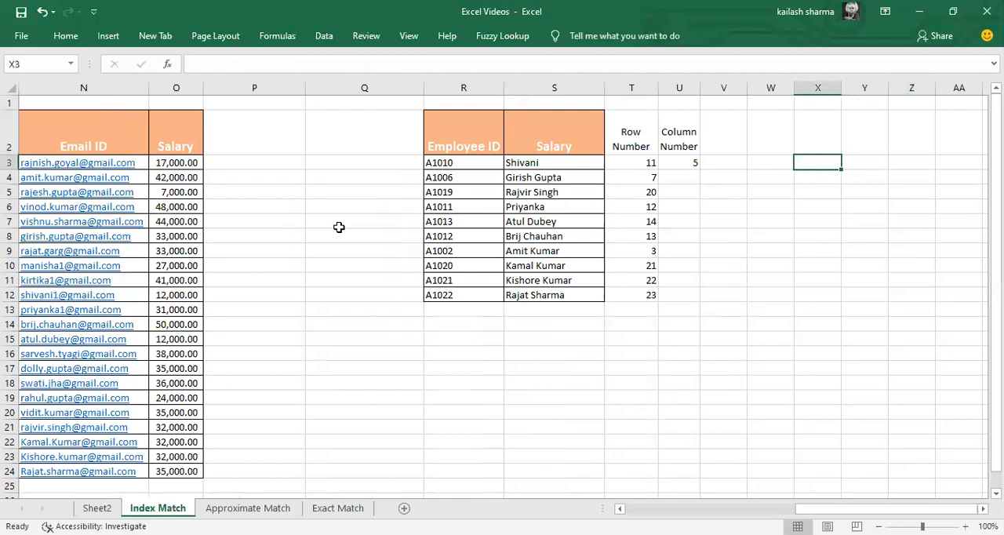
Step: Fill the Column Number formula from U3 down to U12
key("Left")
key("ctrl+Down")
key("Right")
key("ctrl+shift+Up")
key("ctrl+d")
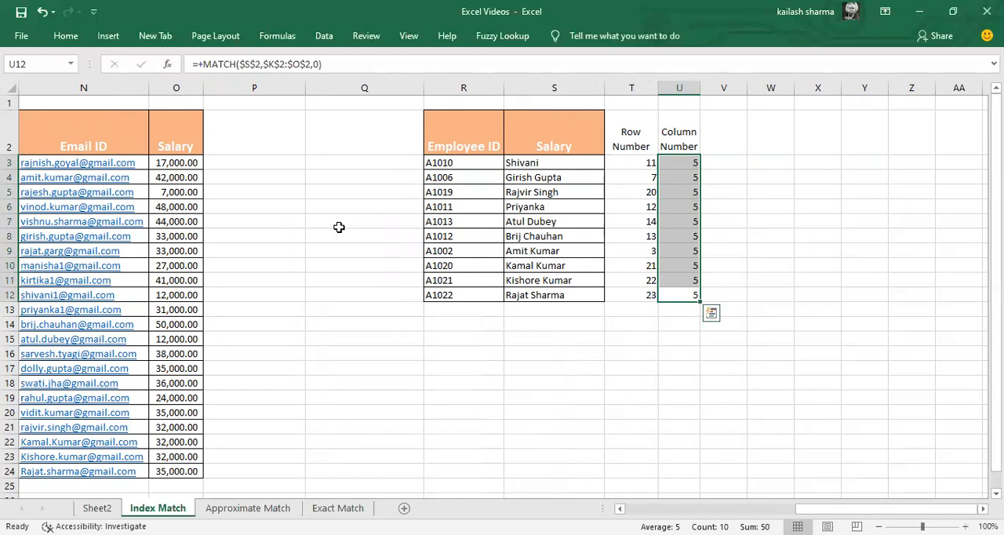
Step: Replace the lookup table's header in S2 with a copy of the Email ID header from N2
key("Up")
key("Left")
key("Left")
key("Left")
key("ctrl+Up")
key("ctrl+Left")
key("Left")
key("ctrl+c")
key("Right")
key("ctrl+Right")
key("Right")
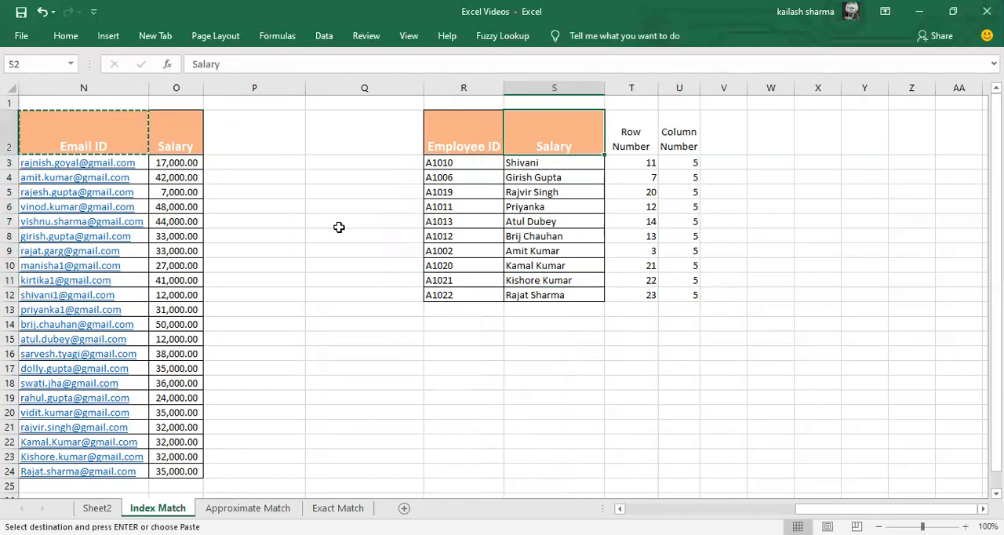
key("ctrl+v")
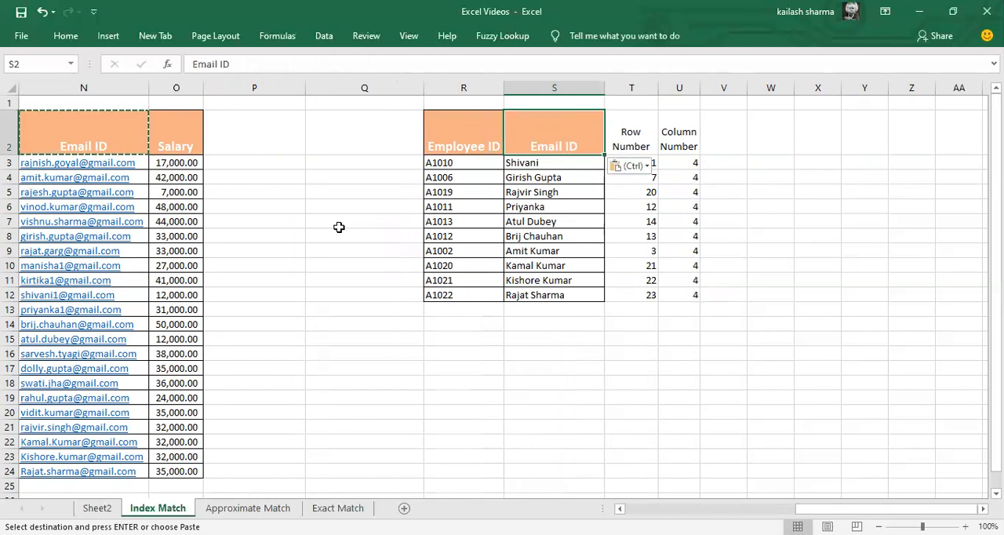
Step: Review the Row Number and Column Number results in T3:U12 for the Email ID header
key("Right")
key("Right")
key("Down")
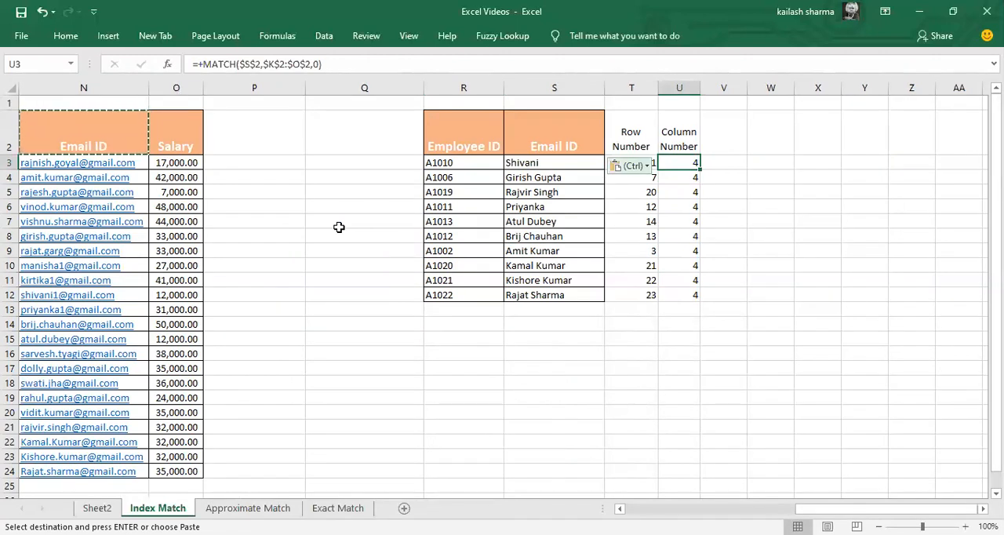
key("Left")
key("shift+Right")
key("shift+Down")
key("shift+Down")
key("shift+Down")
key("shift+Down")
key("shift+Down")
key("shift+Down")
key("shift+Down")
key("shift+Down")
key("shift+Down")
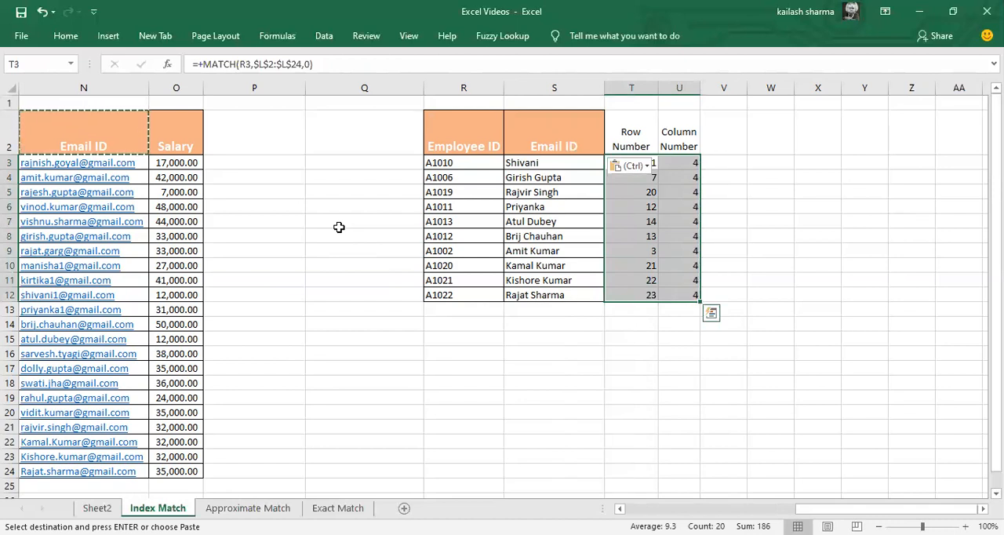
Step: Clear the old INDEX MATCH formulas from S3:S12
key("Left")
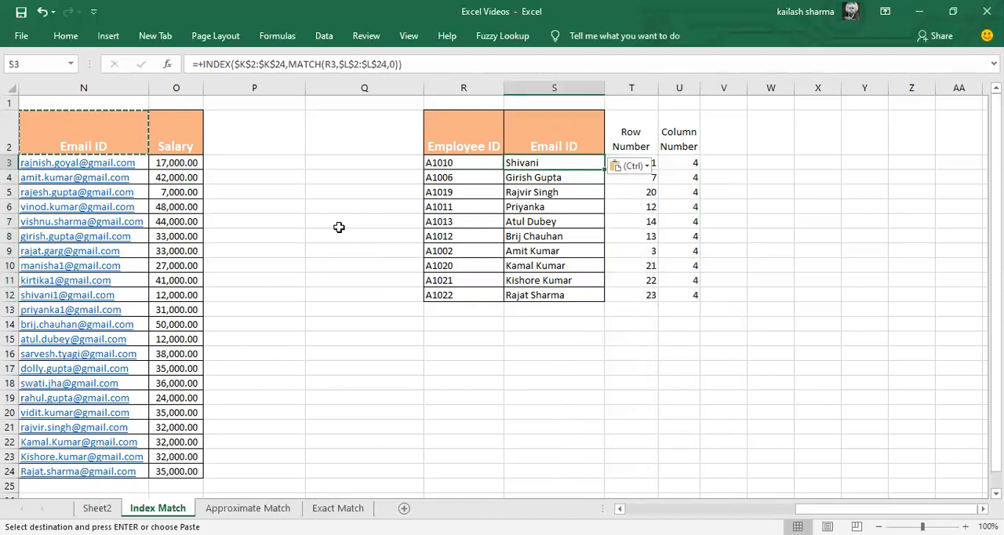
key("shift+Down")
key("shift+Down")
key("shift+Down")
key("shift+Down")
key("shift+Down")
key("shift+Down")
key("shift+Down")
key("shift+Down")
key("shift+Down")
key("Delete")
Step: Start an INDEX formula in S3 with the whole source table $K$2:$O$24 as the absolute array
type("+")
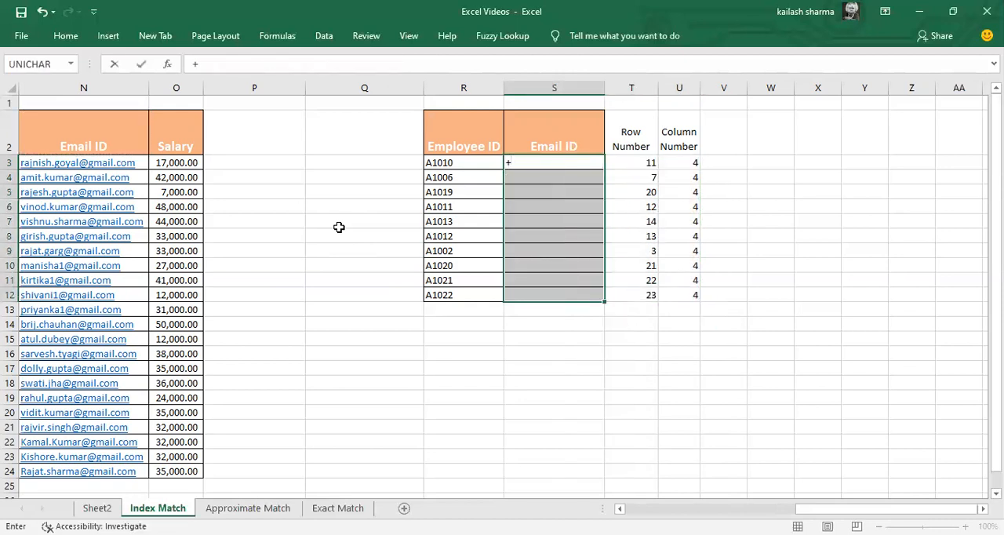
type("INDEX(")
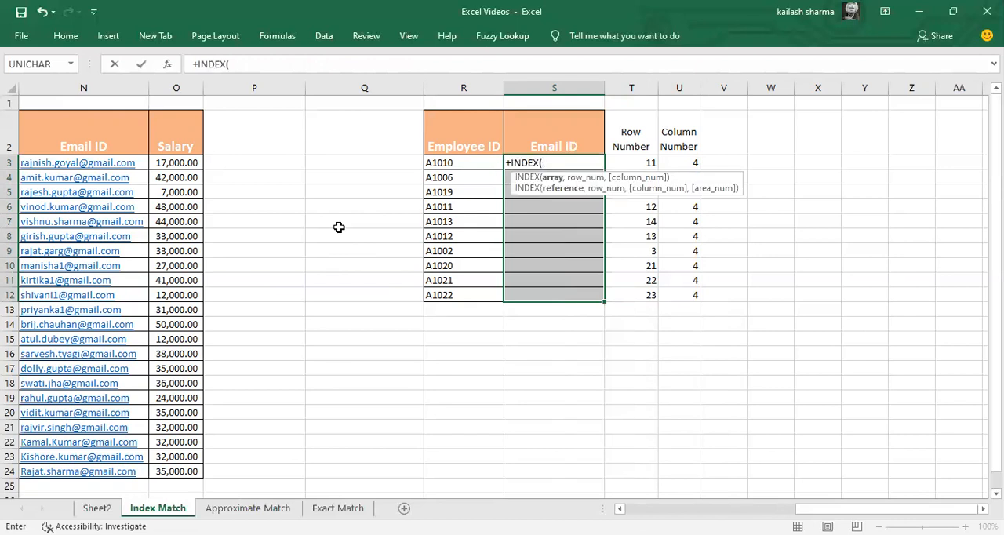
key("Left")
key("Left")
key("Left")
key("Left")
key("Left")
key("Left")
key("Left")
key("Left")
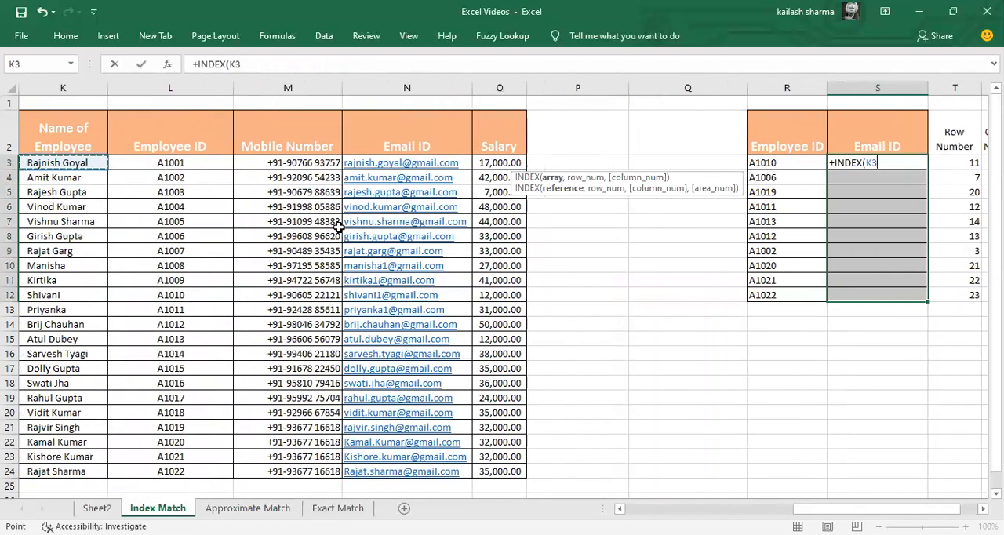
key("Up")
key("ctrl+shift+Down")
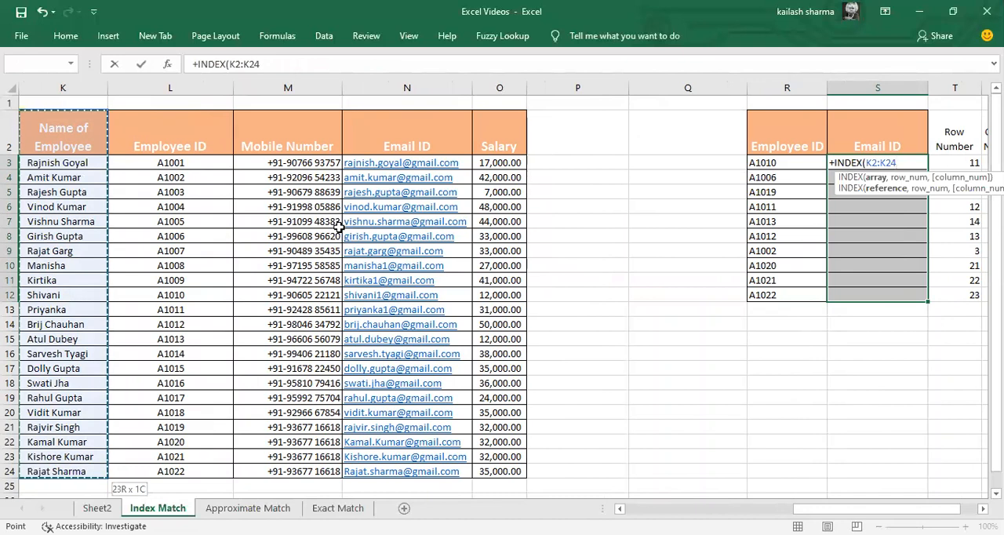
key("ctrl+shift+Right")
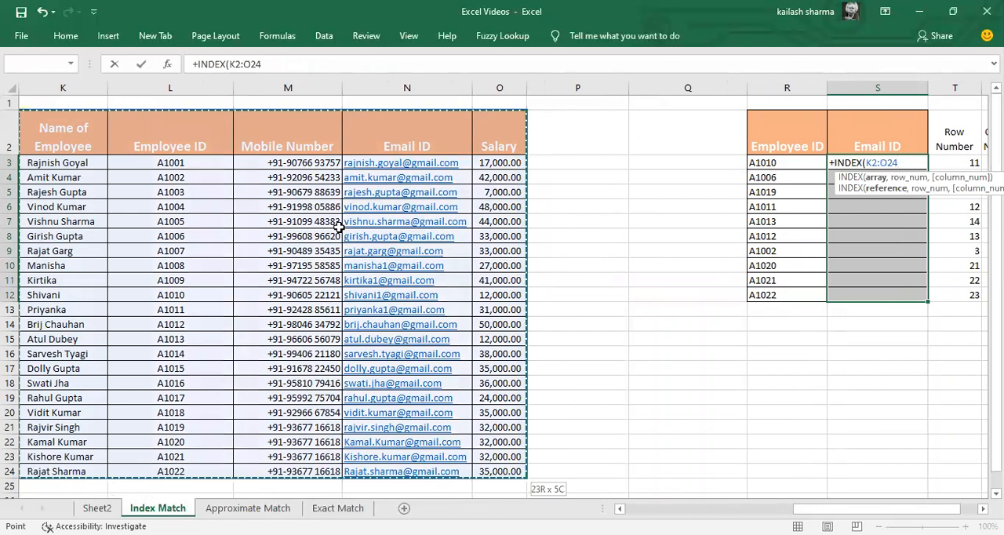
key("F4")
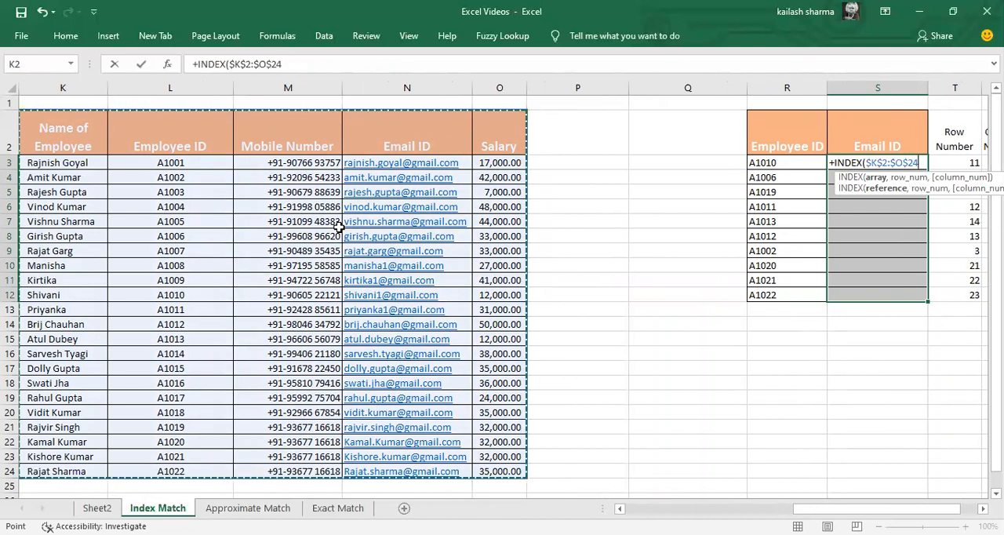
type(",")
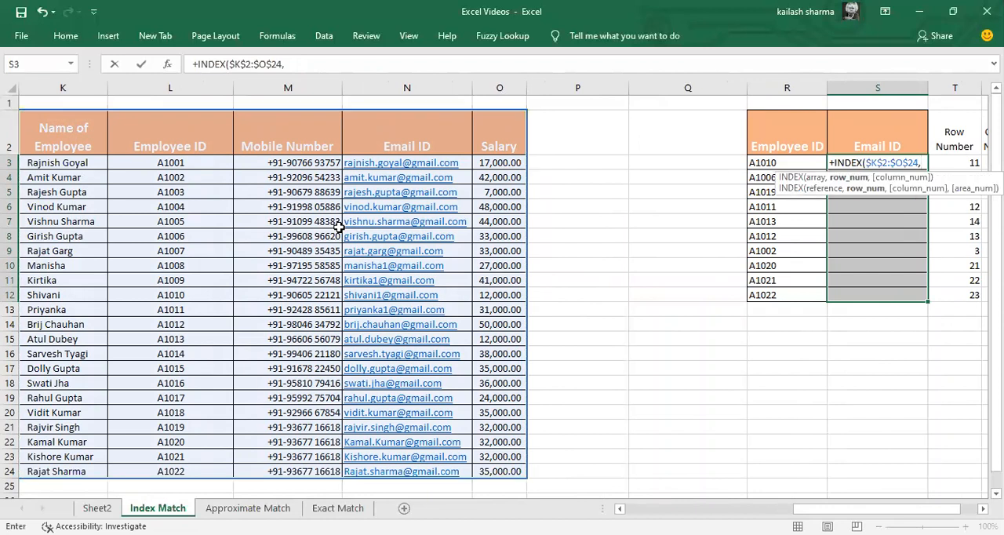
Step: Complete the INDEX formula in S3 with T3 as the row number and U3 as the column number
key("Right")
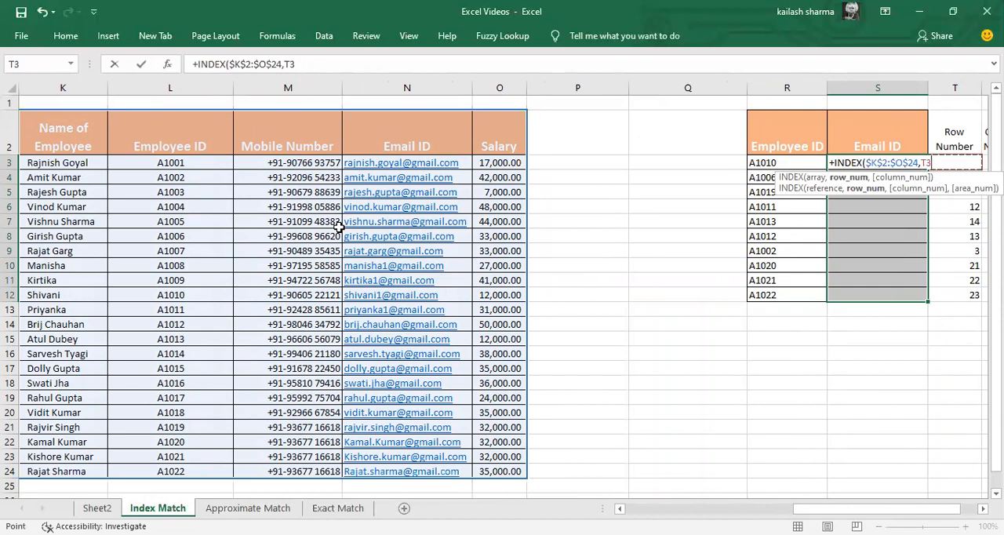
type(",T3")
key("Right")
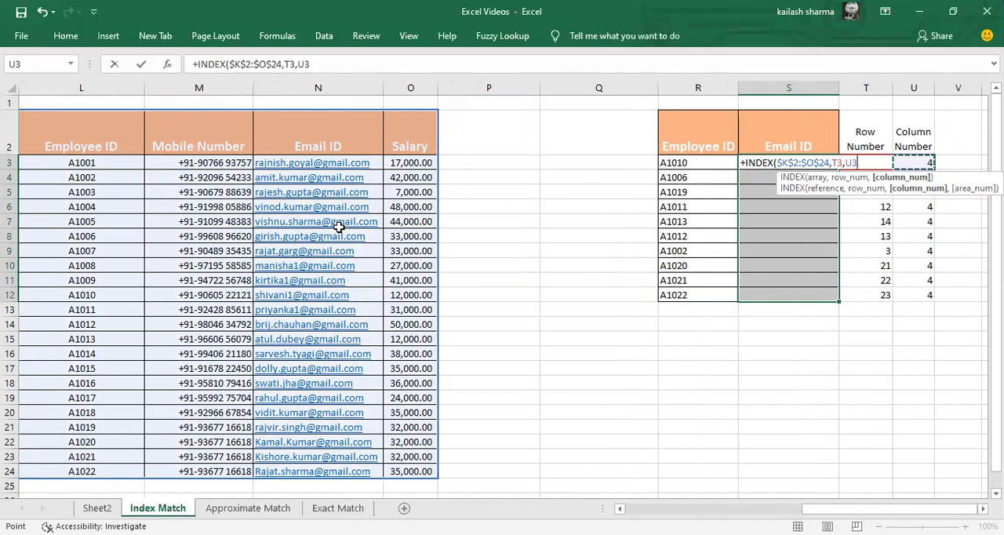
key("Return")
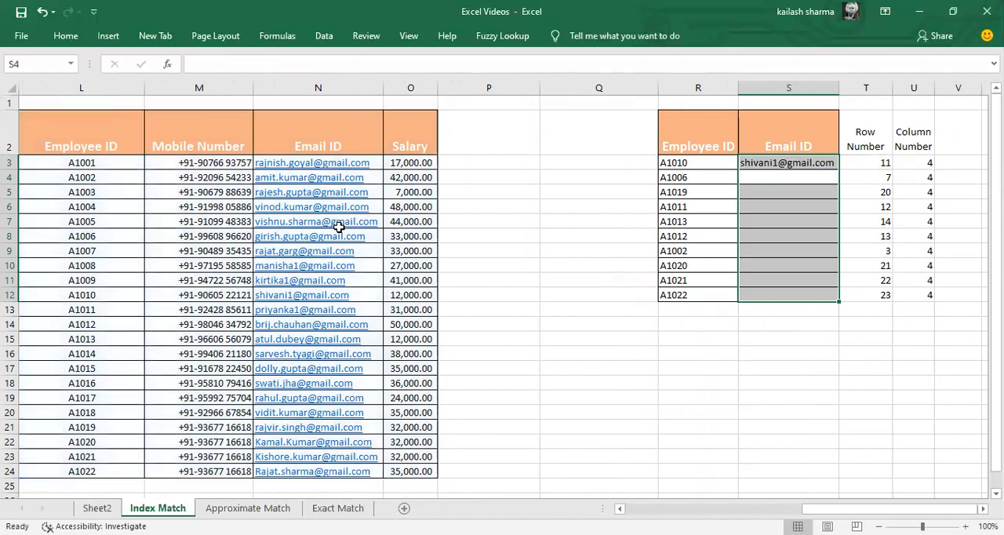
Step: Fill the INDEX formula from S3 down through S12
key("Left")
key("ctrl+Down")
key("Right")
key("ctrl+shift+Up")
key("ctrl+d")
key("Left")
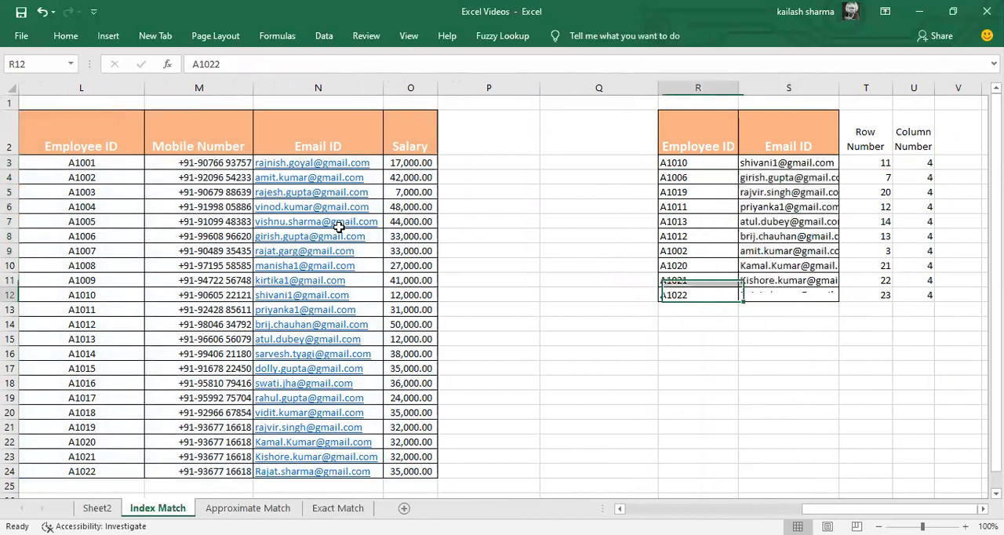
Step: Replace the lookup table's header in S2 with a copy of the Mobile Number header from M2 and check the results in S3:U12
key("ctrl+Left")
key("Left")
key("ctrl+Up")
key("Left")
key("ctrl+c")
key("Right")
key("Right")
key("ctrl+Right")
key("Right")
key("ctrl+v")
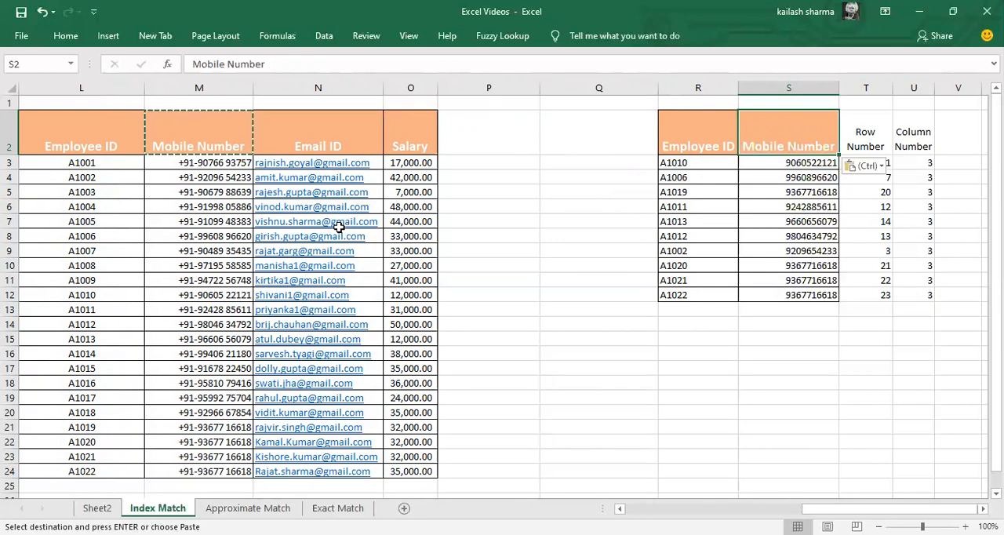
key("Down")
key("ctrl+shift+Right")
key("ctrl+shift+Down")
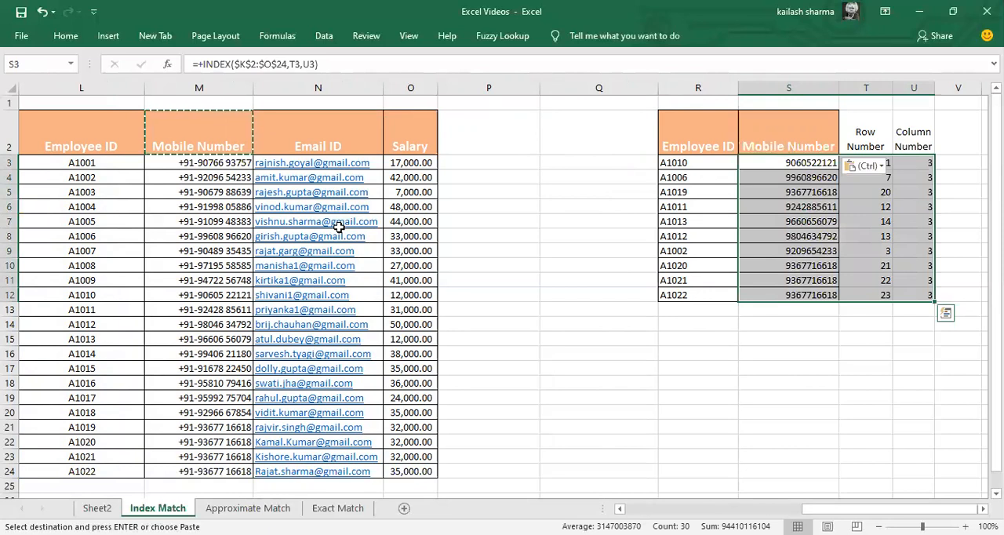
key("BackSpace")
key("Escape")
Step: Replace the T3 reference in S3's INDEX formula with the expression MATCH(R3,$L$2:$L$24,0) copied from T3
key("Right")
key("F2")
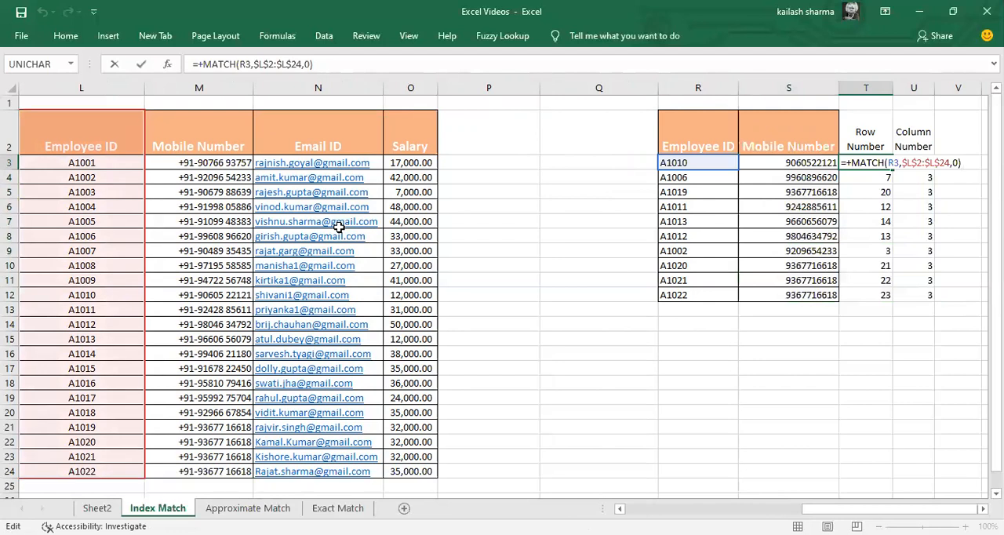
key("Escape")
key("Left")
key("F2")
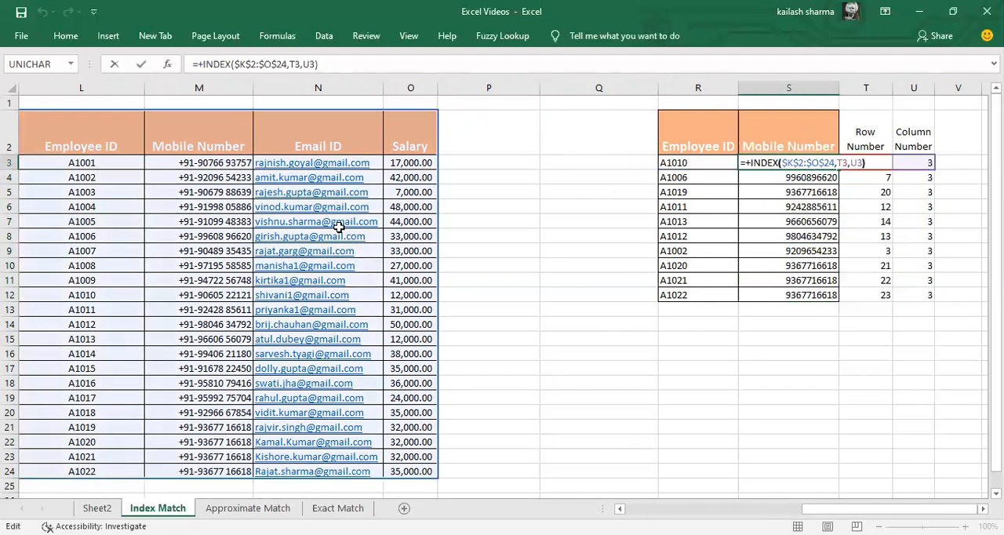
key("Left")
key("Left")
key("Left")
key("Left")
key("shift+Left")
key("shift+Left")
key("ctrl+v")
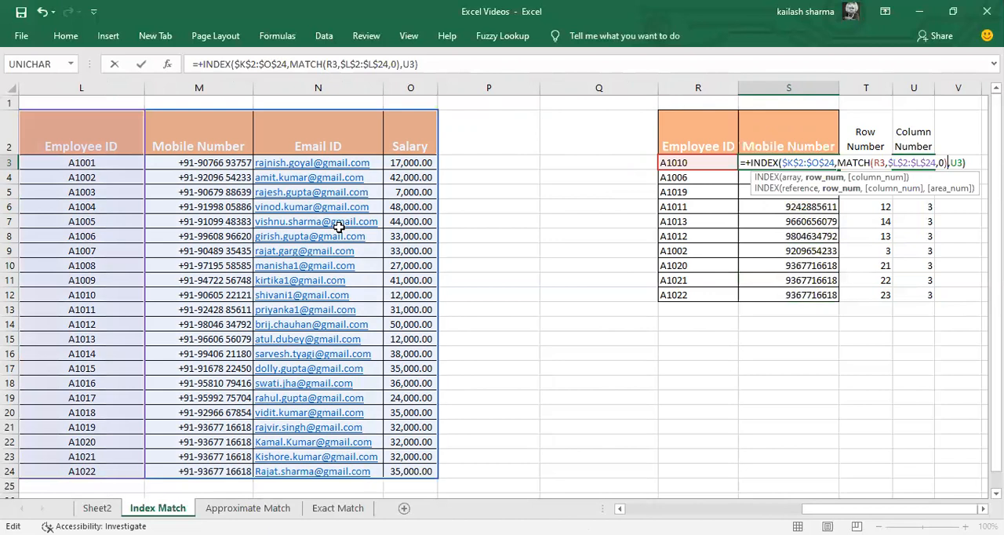
key("Return")
Step: Copy the expression MATCH($S$2,$K$2:$O$2,0) from the Column Number formula in U3
key("Up")
key("Right")
key("ctrl+space")
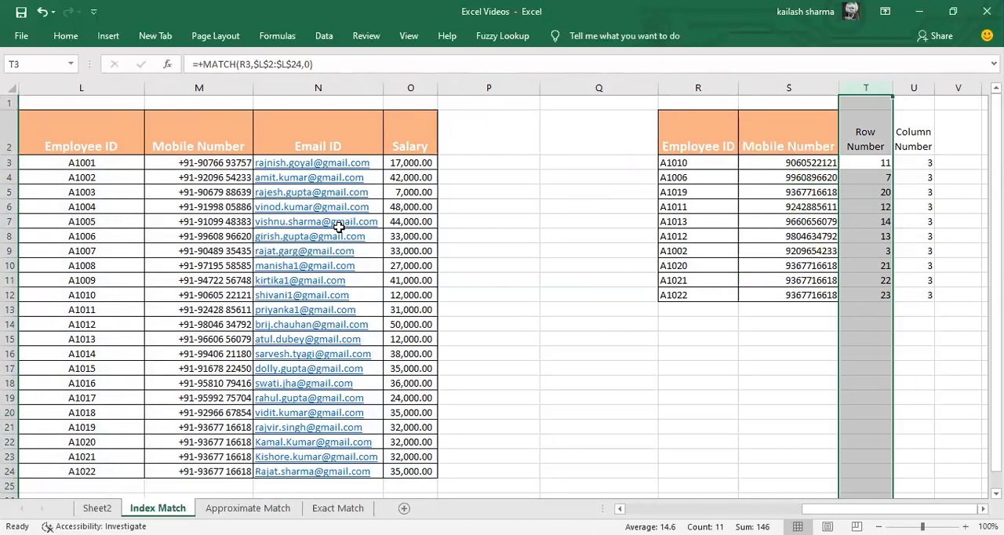
key("Right")
key("F2")
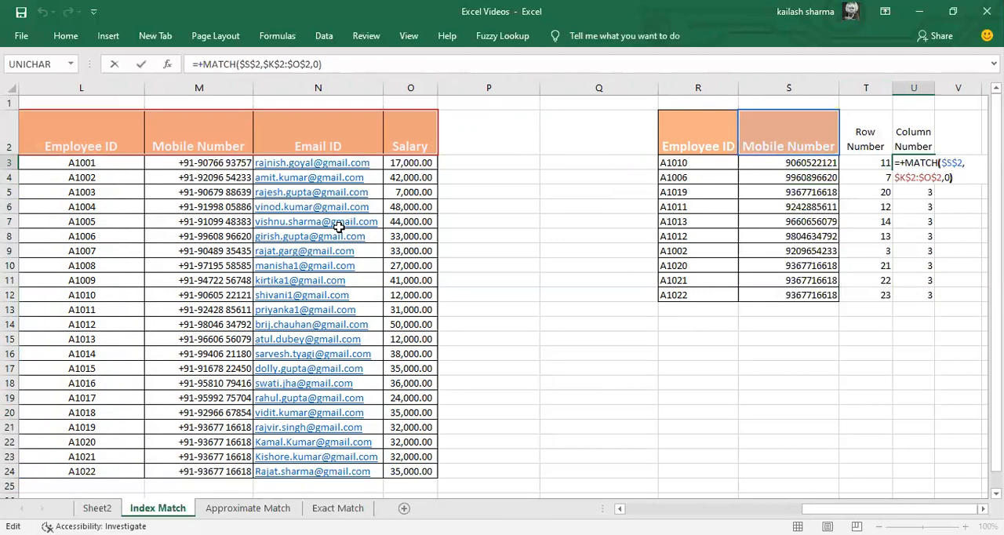
key("ctrl+shift+Home")
key("shift+Right")
key("shift+Right")
key("ctrl+c")
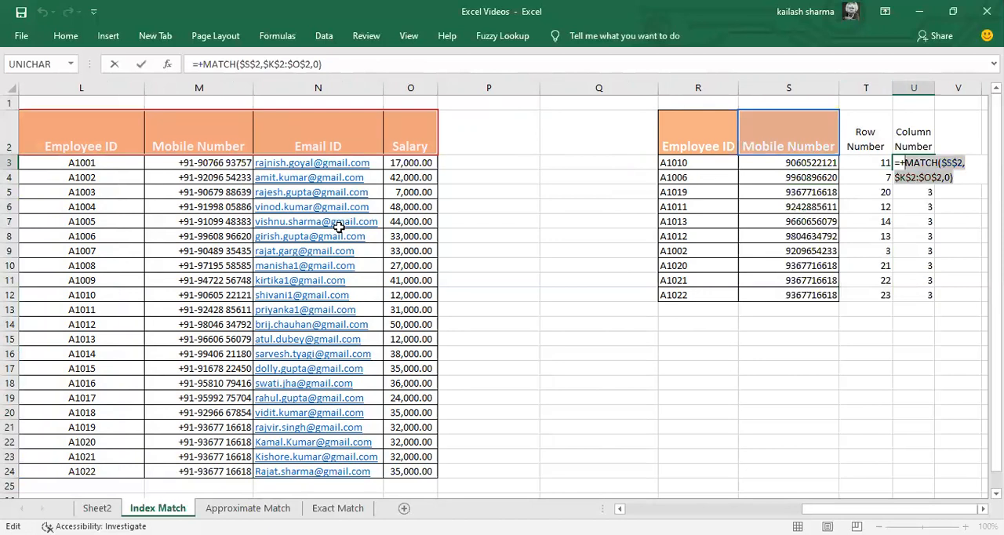
key("Return")
Step: Replace the U3 reference in S3's INDEX formula with the copied MATCH($S$2,$K$2:$O$2,0) expression
key("Left")
key("Left")
key("Up")
key("F2")
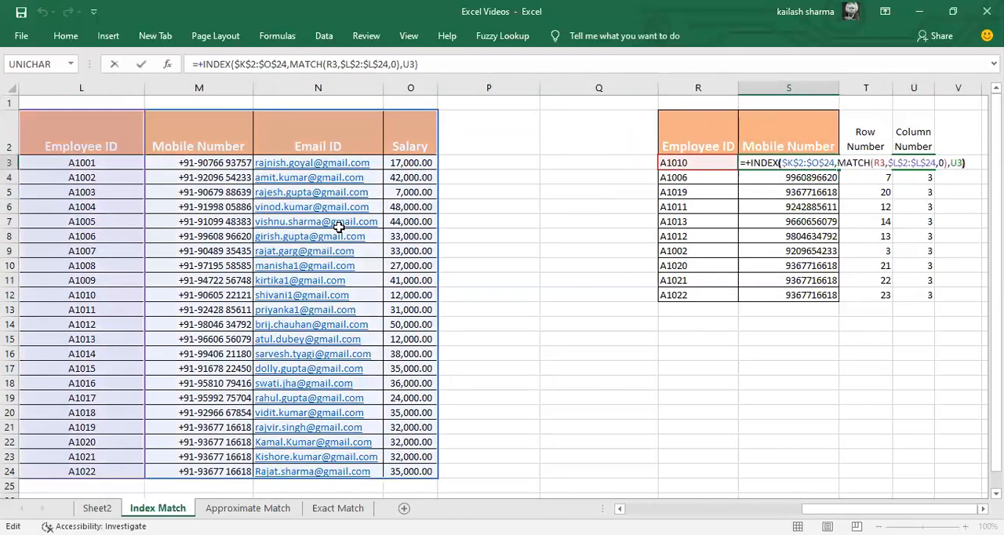
key("Left")
key("BackSpace")
key("BackSpace")
key("ctrl+v")
key("Return")
Step: Fill the combined INDEX MATCH MATCH formula from S3 down through S12
key("Up")
key("shift+Down")
key("shift+Down")
key("shift+Down")
key("shift+Down")
key("shift+Down")
key("shift+Down")
key("shift+Down")
key("shift+Down")
key("shift+Down")
key("ctrl+d")
Step: Delete the Row Number and Column Number helper columns T:U
key("Right")
key("ctrl+space")
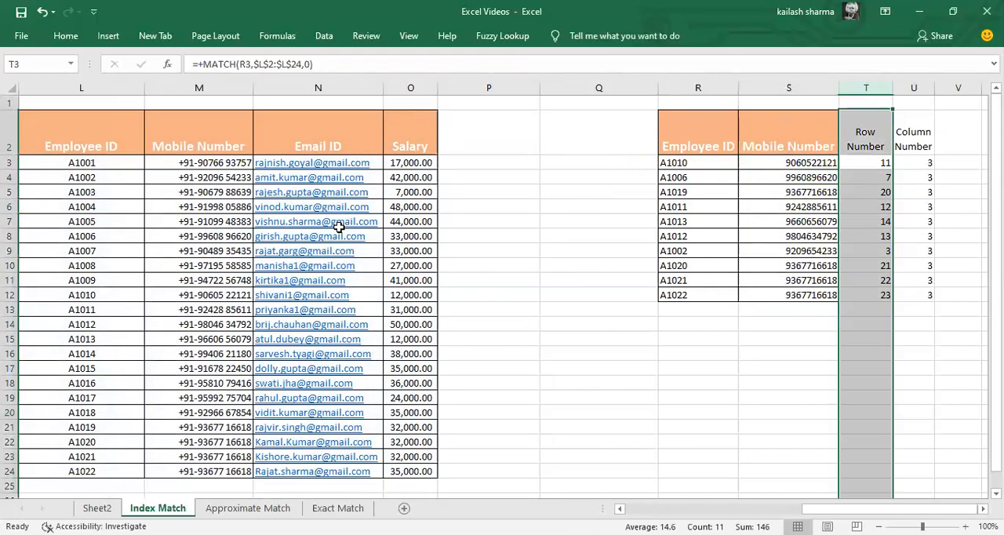
key("shift+Right")
key("Delete")
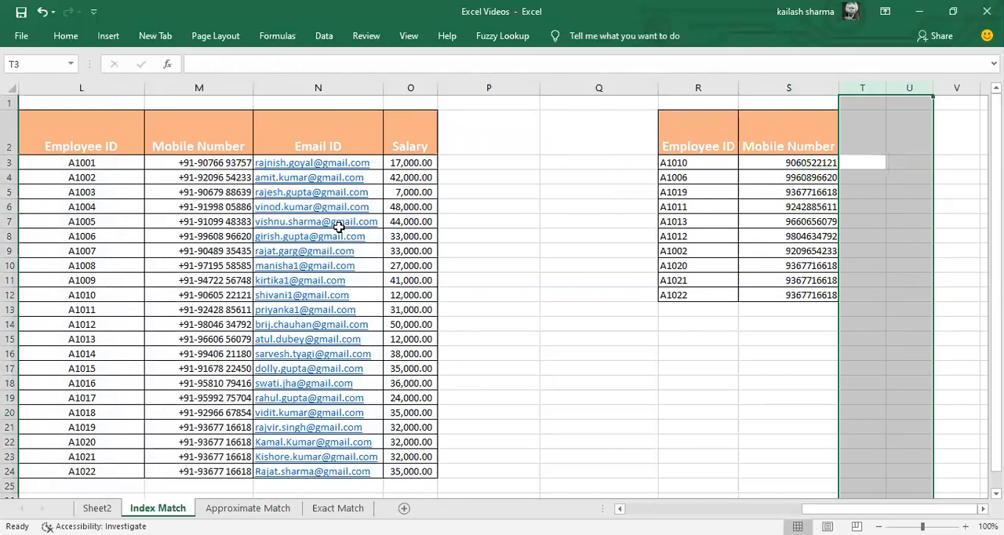
Step: Replace the lookup table's header in S2 with a copy of the Salary header from O2
key("Left")
key("Left")
key("Left")
key("Up")
key("Left")
key("Left")
key("ctrl+c")
key("Right")
key("Right")
key("Right")
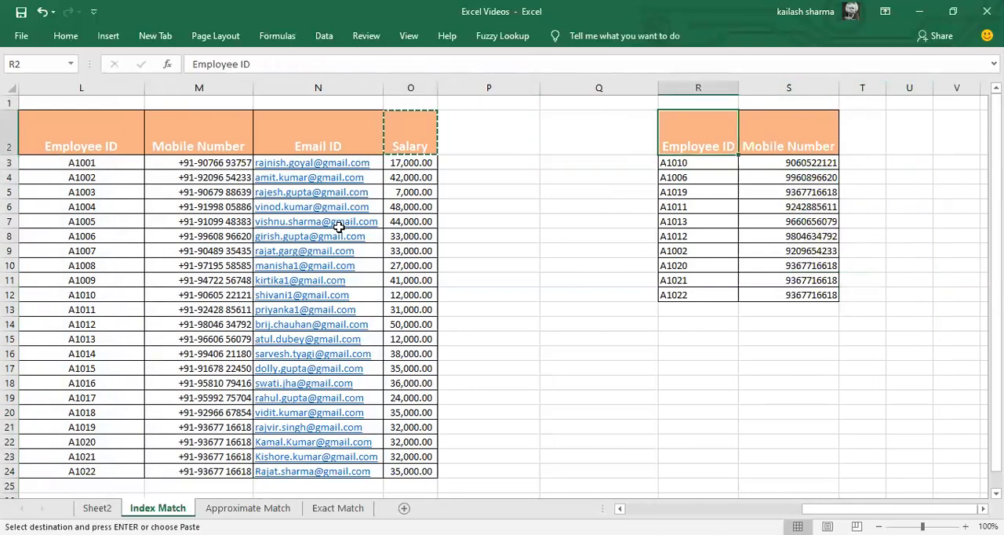
key("Right")
key("Return")
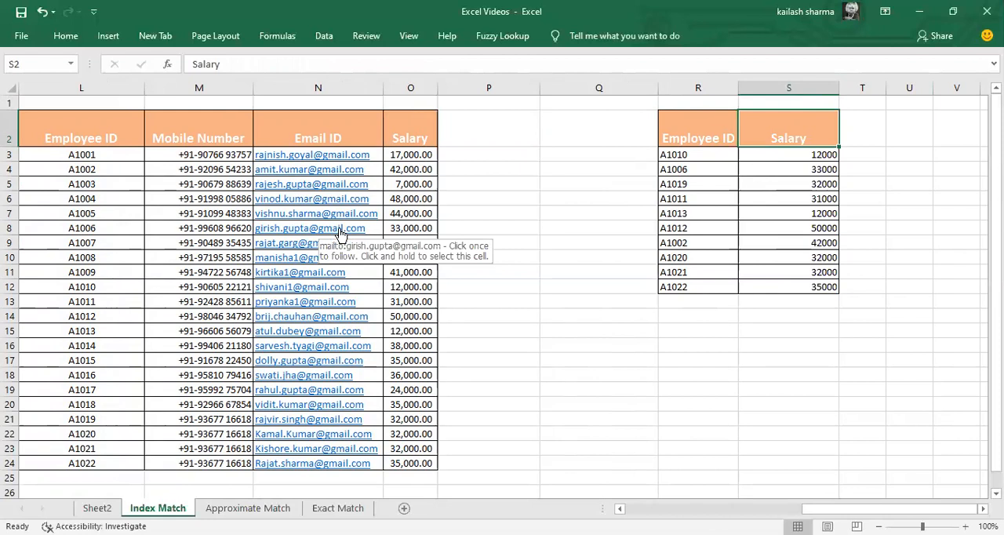
Step: Copy the Mobile Number, Email ID and Salary headers from M2:O2 into S2:U2 of the lookup table
key("Left")
key("Left")
key("Left")
key("Left")
key("Left")
key("Left")
key("shift+Right")
key("shift+Right")
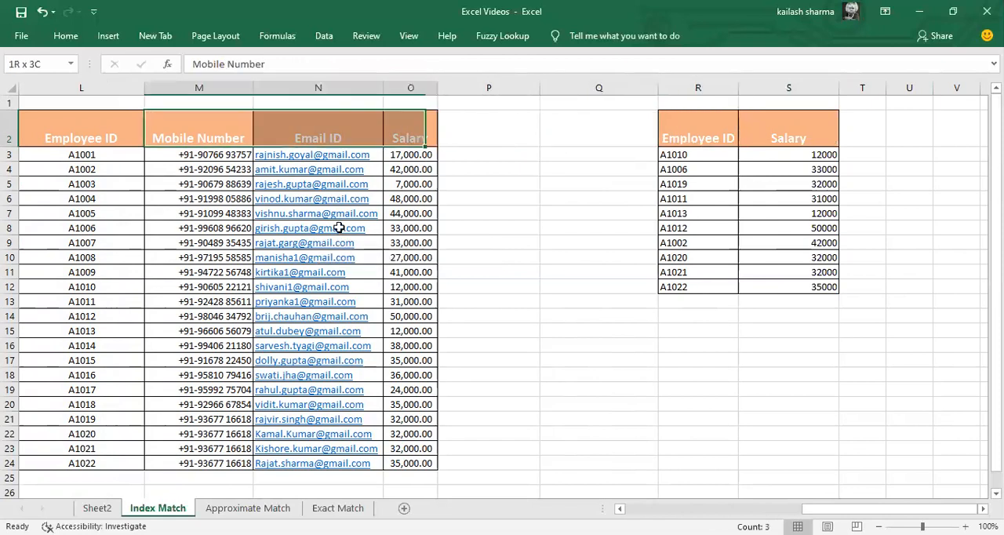
key("ctrl+c")
key("Right")
key("Right")
key("Right")
key("Right")
key("Right")
key("Right")
key("ctrl+v")
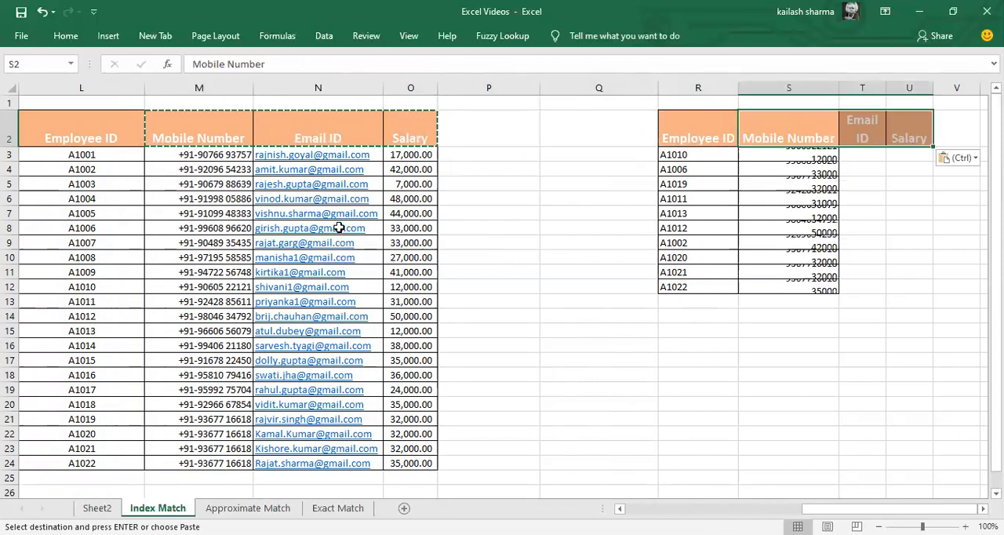
Step: Try to fill the Mobile Number formulas in S3:S12 across the Email ID and Salary columns through U12
key("Down")
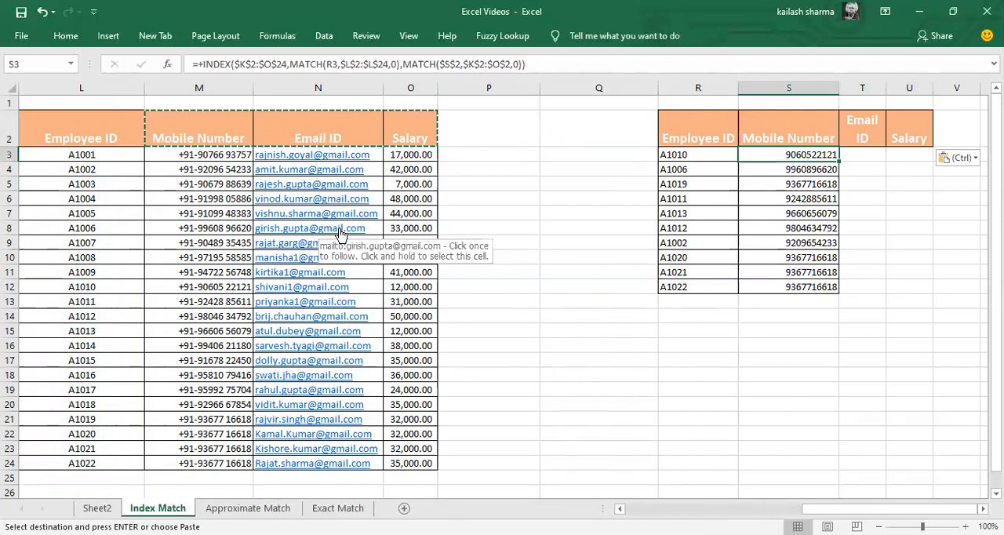
key("shift+Right")
key("shift+Right")
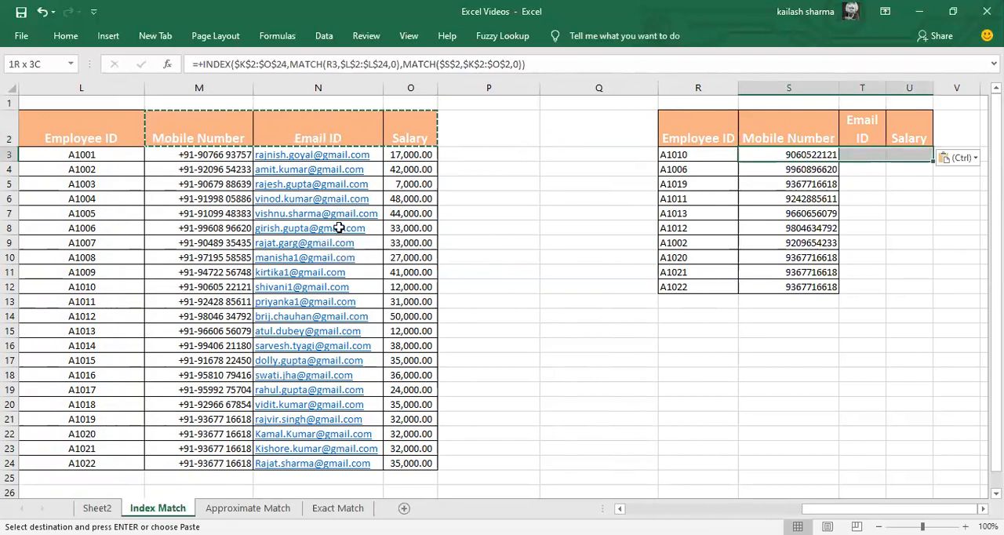
key("Left")
key("ctrl")
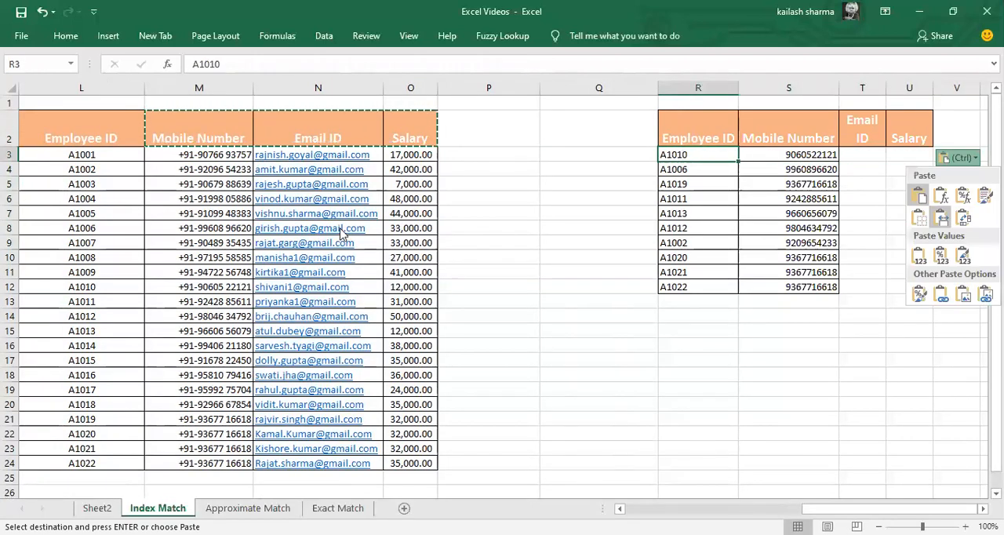
key("Escape")
key("Right")
key("ctrl+shift+Down")
key("shift+Right")
key("shift+Right")
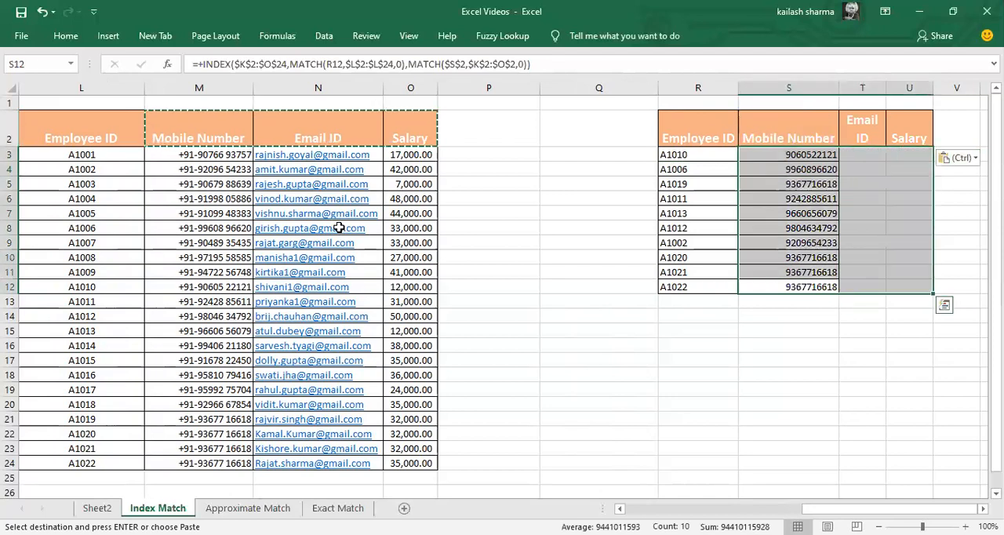
key("ctrl+r")
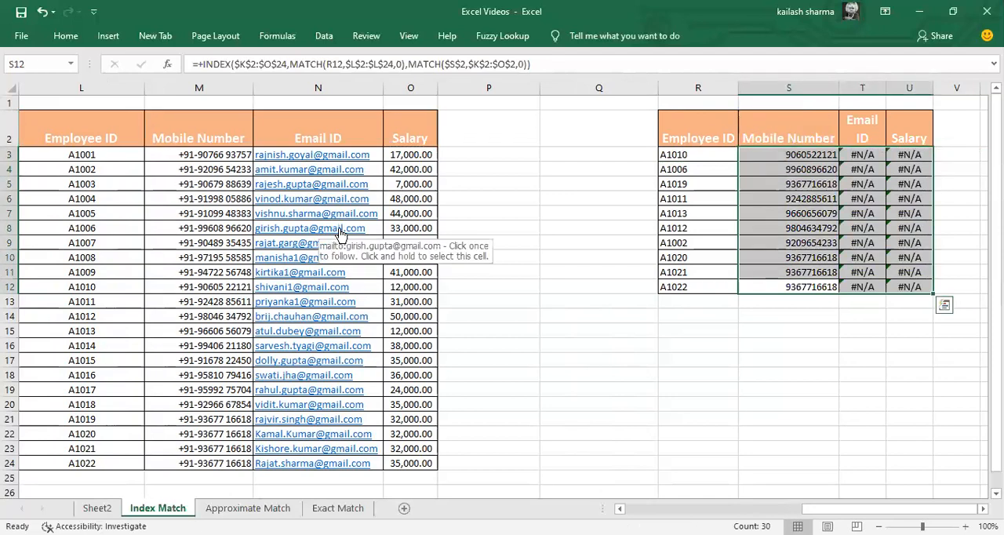
Step: Lock the column of the Employee ID reference in S3's formula as $R3
key("Up")
key("Up")
key("Up")
key("Up")
key("Up")
key("Up")
key("Up")
key("Up")
key("Up")
key("F2")
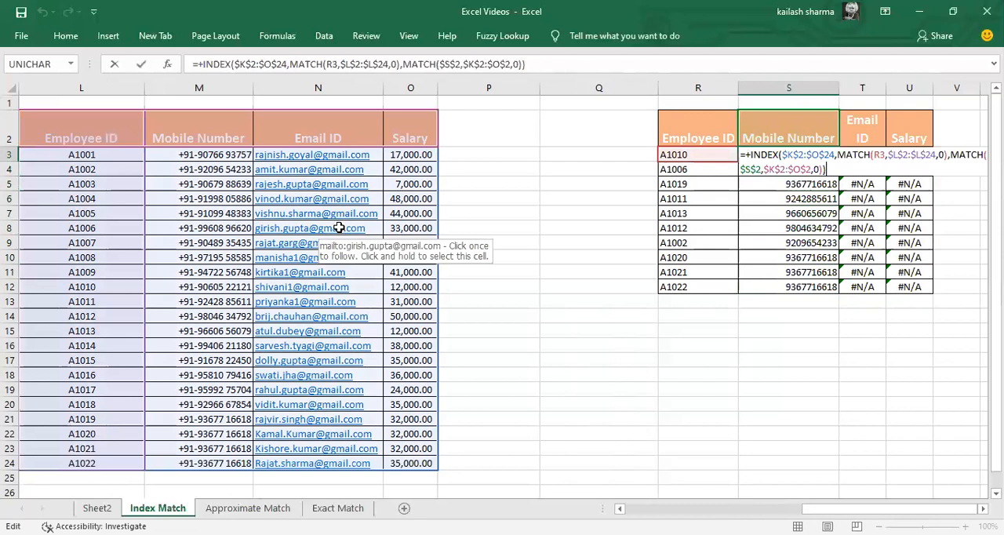
key("Up")
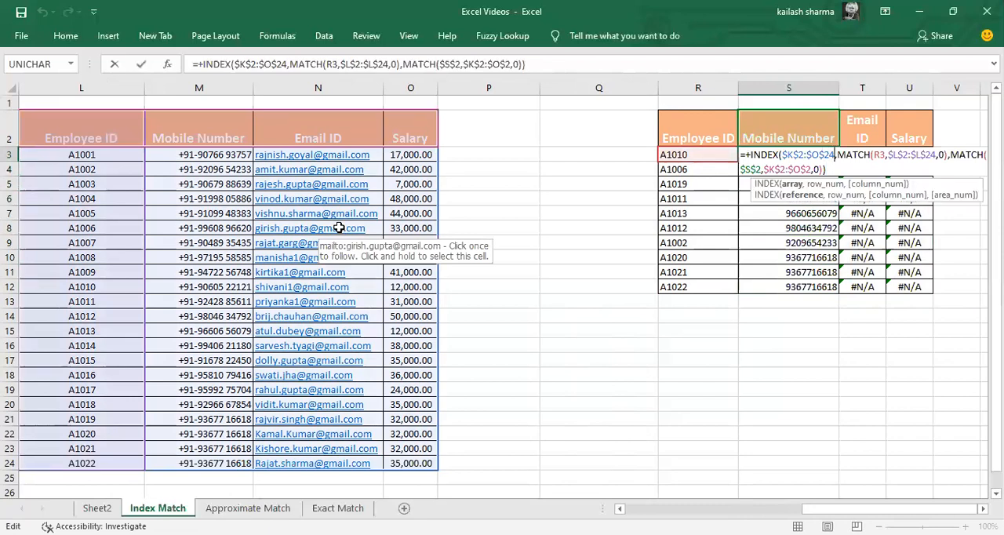
key("Right")
key("Right")
key("Right")
key("Right")
key("Right")
key("Right")
key("Right")
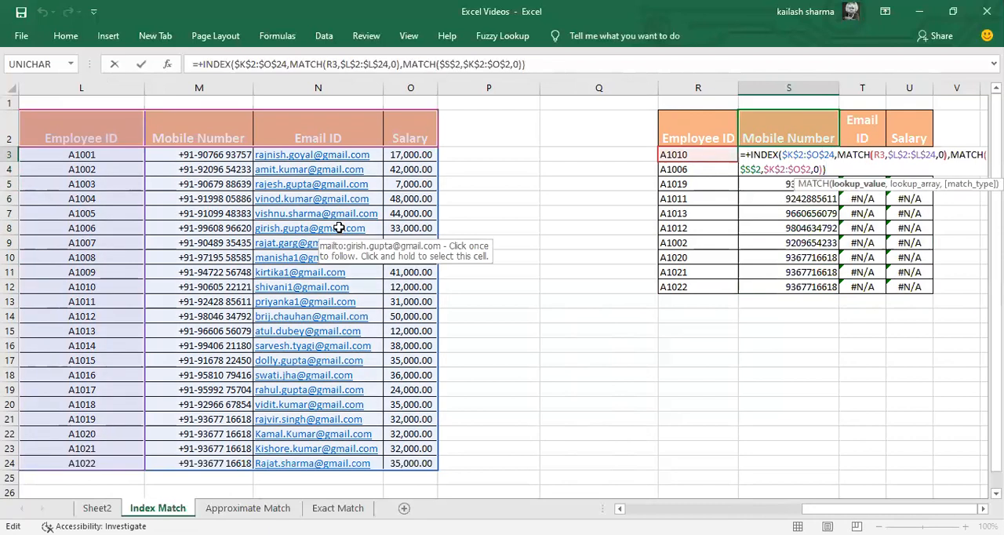
key("Left")
key("Right")
type("$")
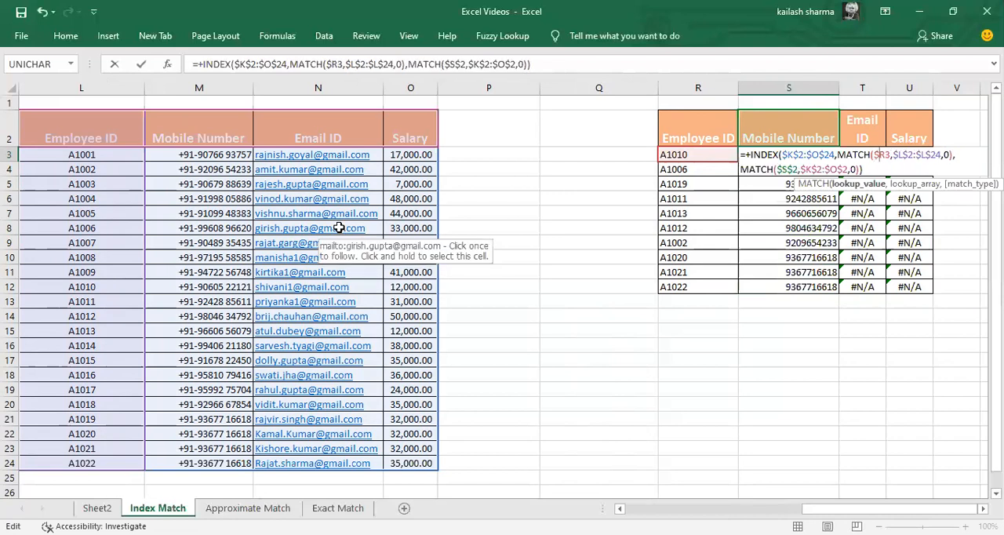
Step: Change the header reference in S3's second MATCH to S$2 so only its row is locked
key("Right")
key("Right")
key("Right")
key("Right")
key("Right")
key("Right")
key("Right")
key("Right")
key("Right")
key("Right")
key("Right")
key("Right")
key("Right")
key("Right")
key("Right")
key("Right")
key("Right")
key("Right")
key("Right")
key("Right")
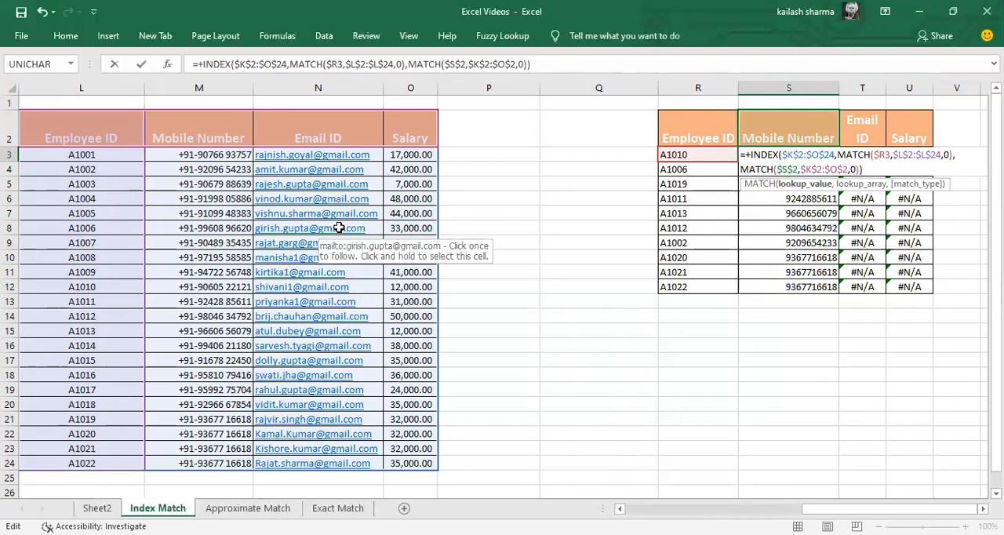
key("Left")
key("Left")
key("BackSpace")
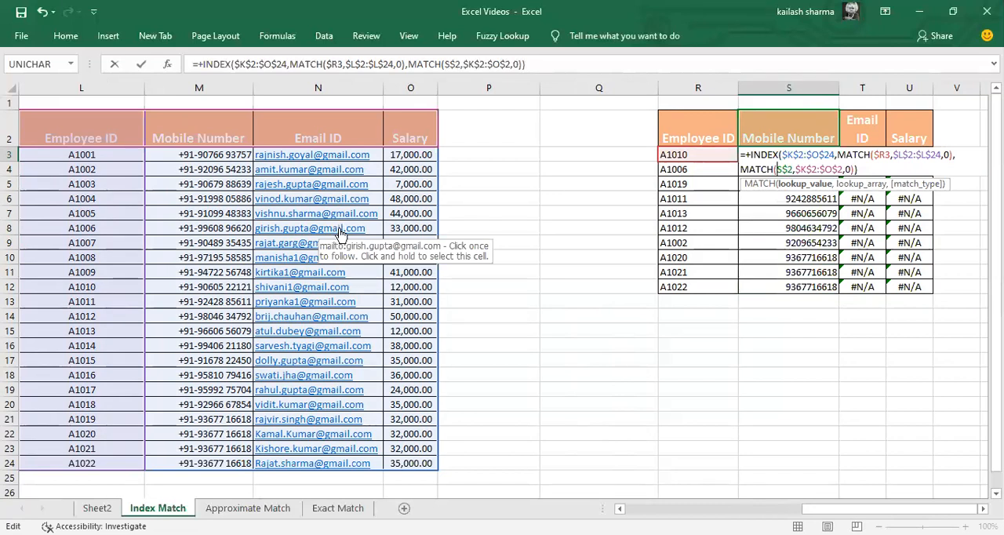
key("ctrl+Return")
Step: Copy the corrected formula from S3 into the whole result range S3:U12
key("ctrl+c")
key("ctrl+shift+Down")
key("ctrl+shift+Right")
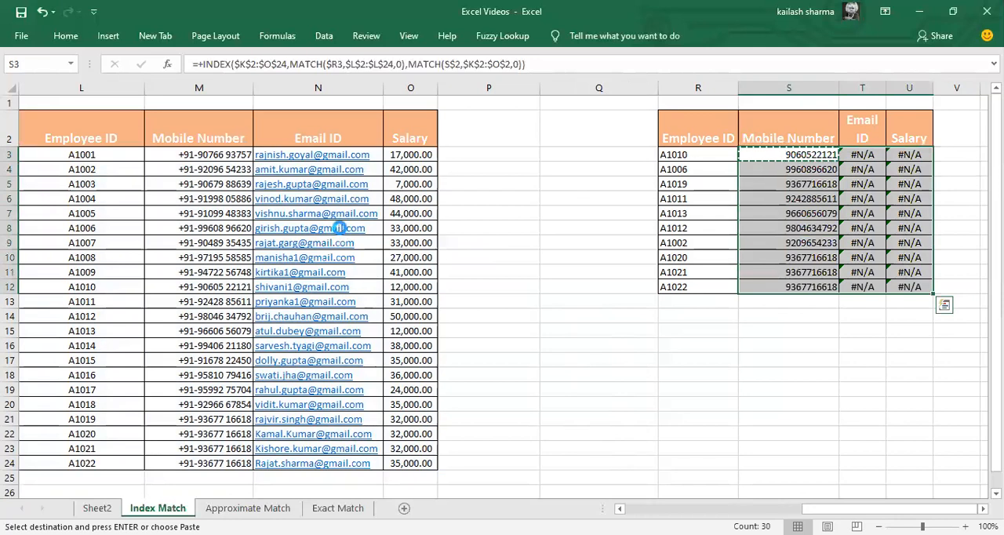
key("Return")
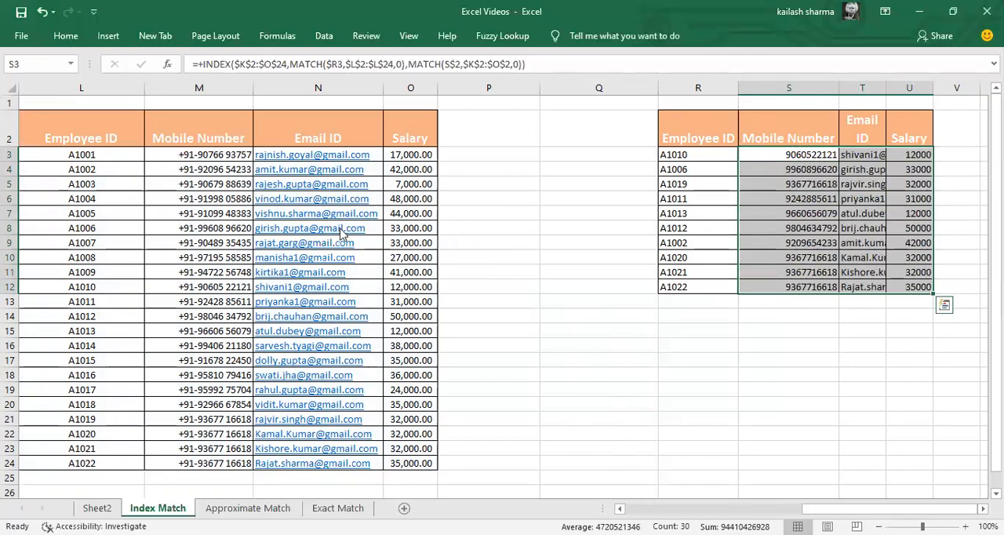
Step: AutoFit the widths of columns S:U to the results in S3:U12
key("alt+h")
key("o")
key("i")
Step: Add a Name of Employee column to the lookup table by copying the header from K2 into V2
key("Up")
key("ctrl+Left")
key("ctrl+Left")
key("ctrl+Left")
key("ctrl+c")
key("ctrl+Right")
key("ctrl+Right")
key("ctrl+Right")
key("Right")
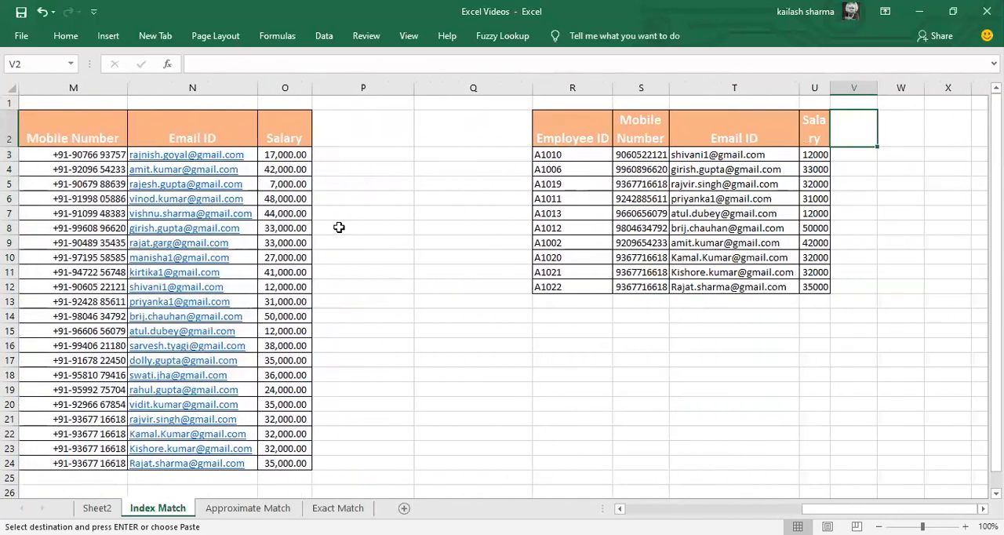
key("ctrl+v")
Step: Fill the Salary formulas in U3:U12 across into the Name of Employee column V3:V12
key("Left")
key("Down")
key("ctrl+shift+Down")
key("shift+Right")
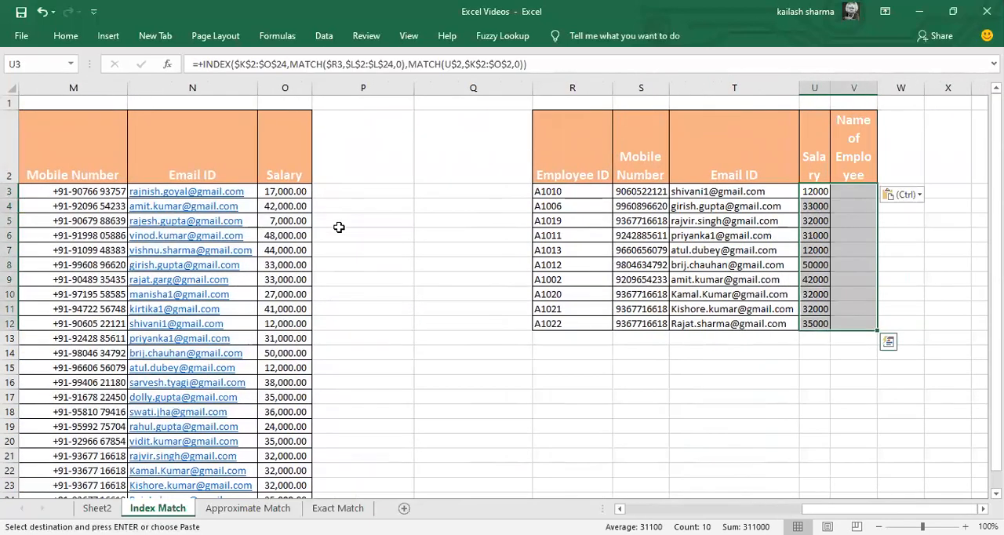
key("ctrl+r")
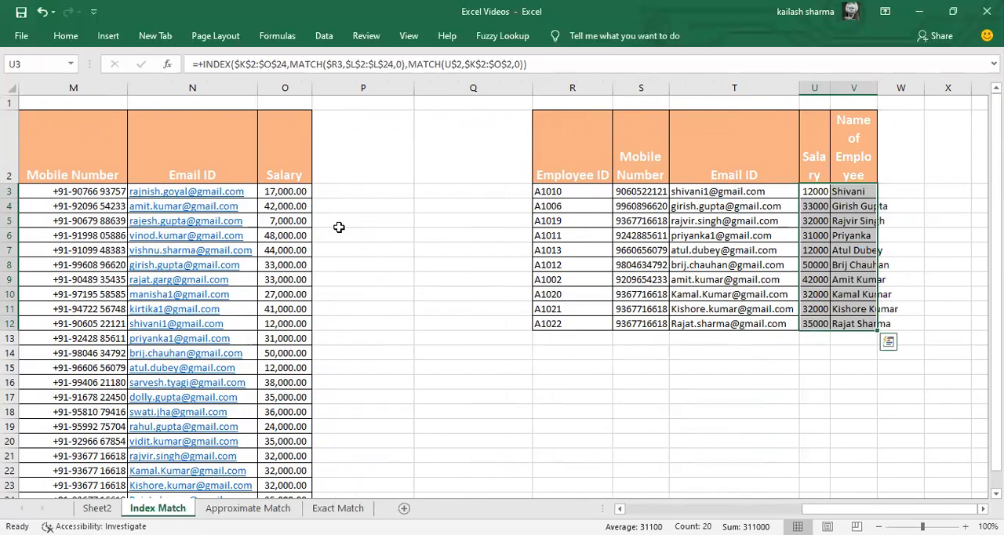
Step: AutoFit the column widths of the whole lookup table R2:V12
key("ctrl+Left")
key("Up")
key("ctrl+shift+Right")
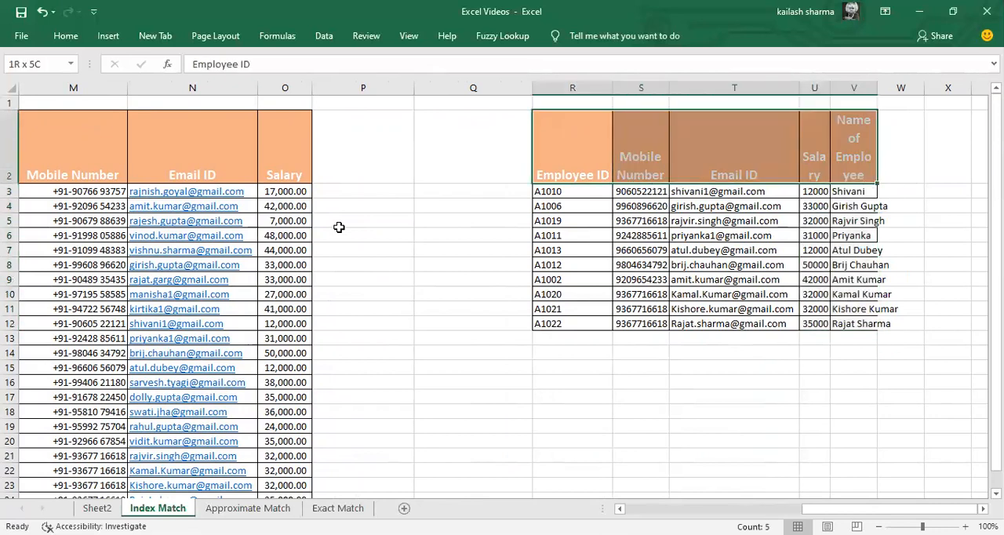
key("ctrl+shift+Down")
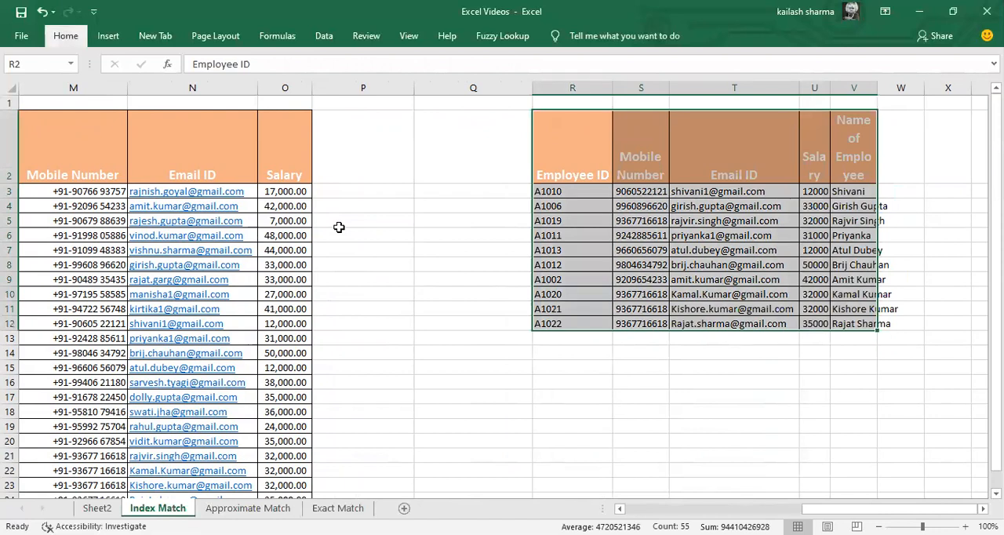
key("o")
key("i")
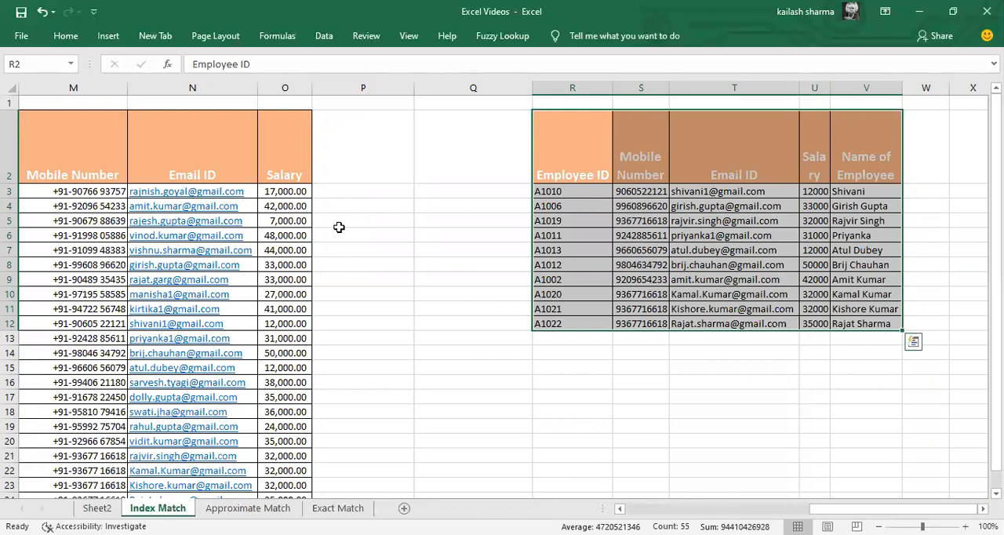
Step: Select the entire source table K2:O24
key("ctrl+Left")
key("ctrl+Left")
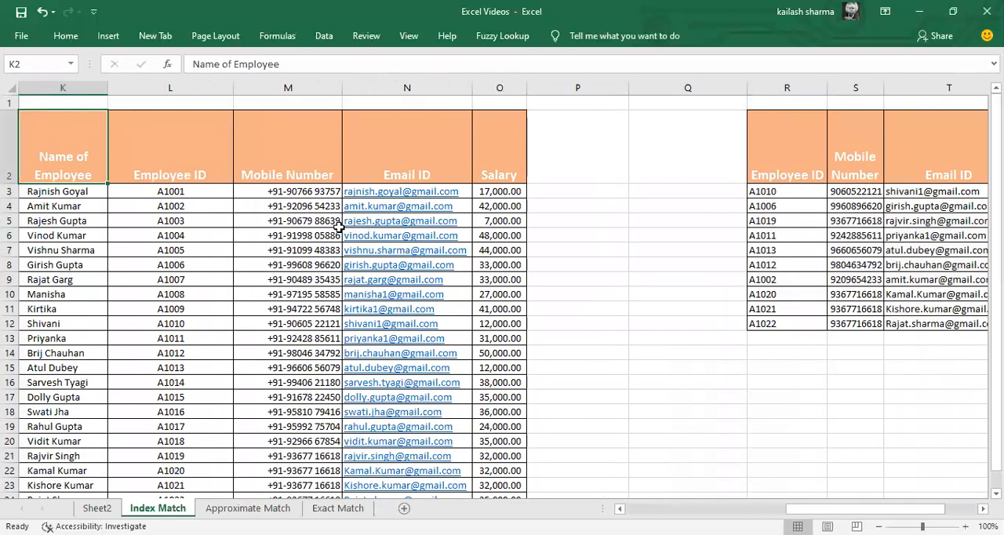
key("ctrl+a")
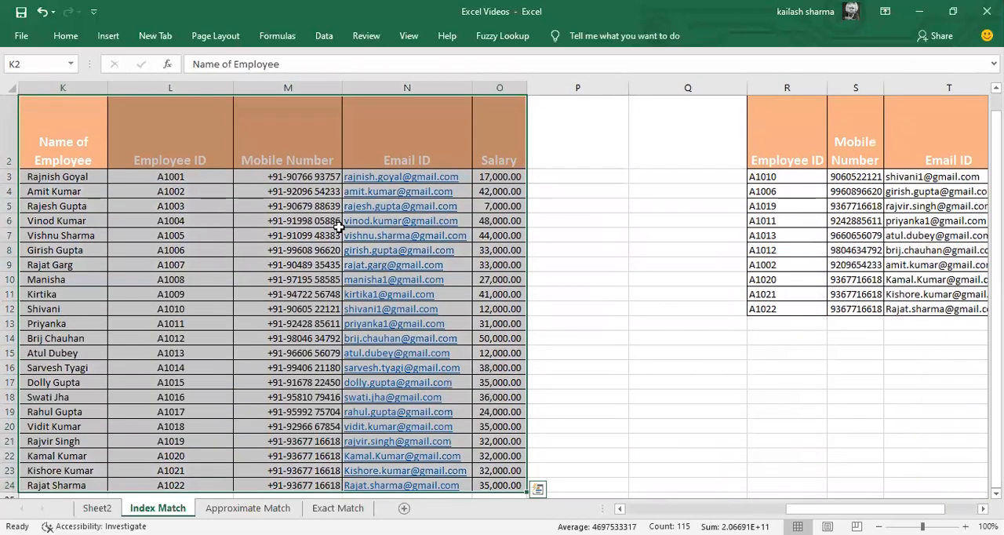